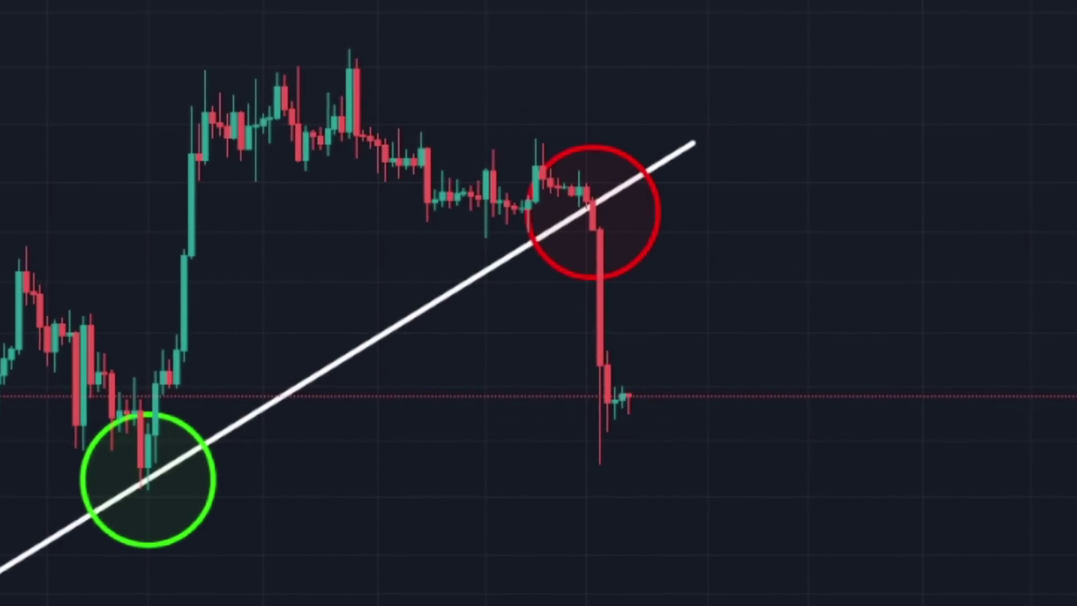
Trace the sharp price drop through the white rising trendline with a green brush stroke and undo it
drag(587, 186, 626, 425)
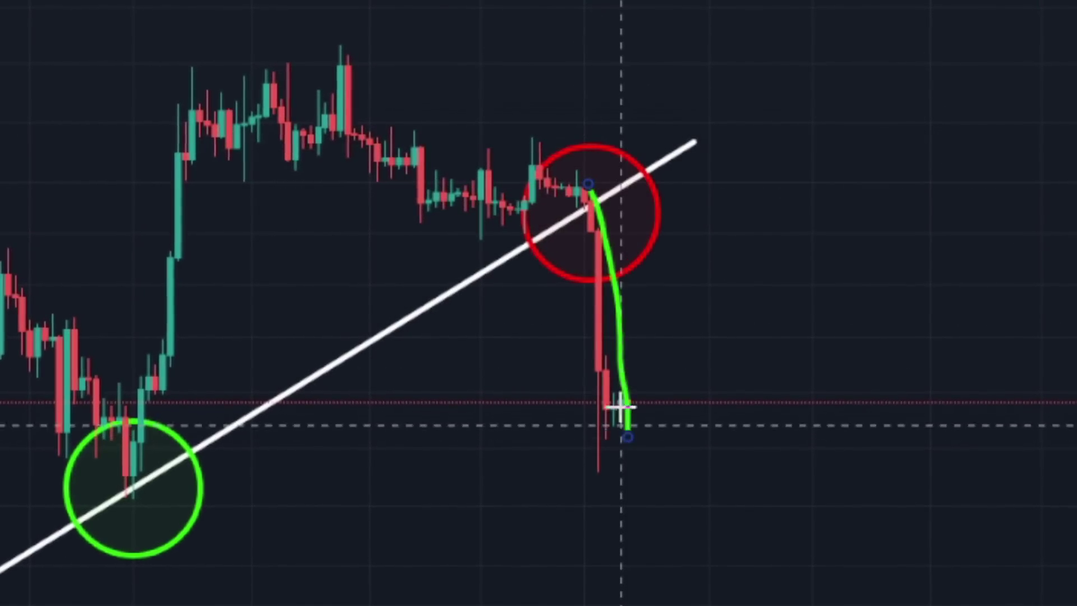
key(ctrl+z)
mouse_move(611, 194)
mouse_down()
mouse_move(510, 294)
mouse_move(606, 174)
mouse_up()
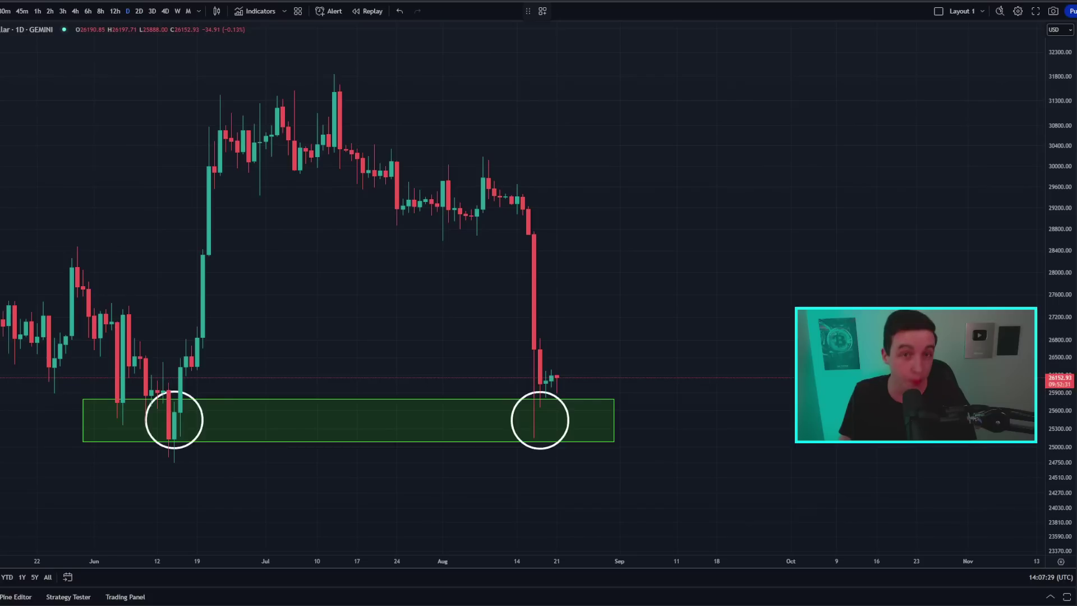
Circle the August retest of the green support zone on the GEMINI daily chart and on the CRYPTO daily chart, clearing each mark
mouse_move(581, 374)
mouse_down()
mouse_move(503, 387)
mouse_move(578, 375)
mouse_up()
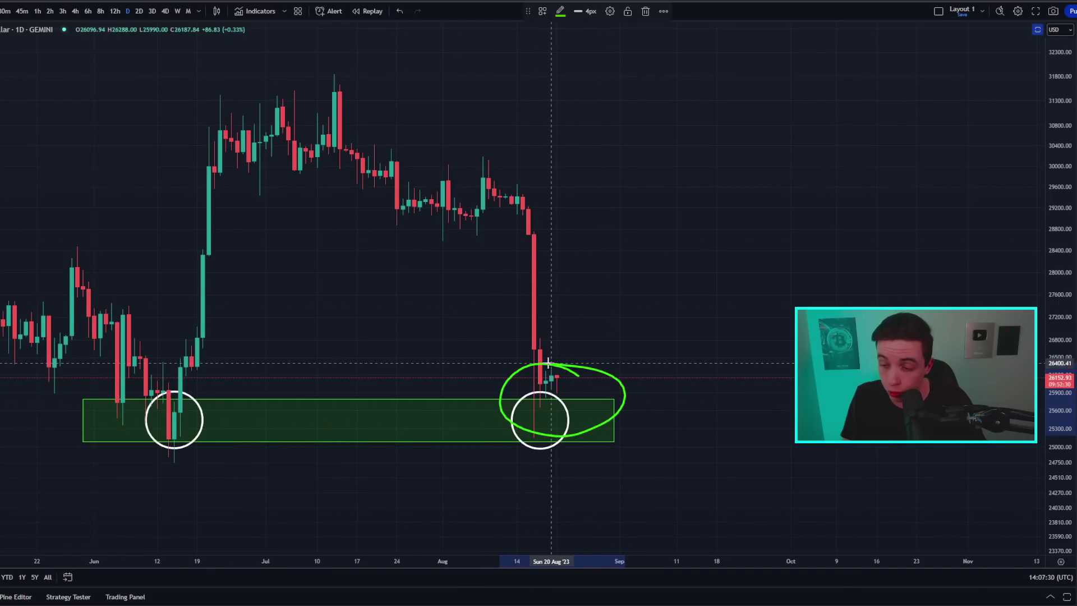
key(ctrl+z)
click(185, 1)
drag(578, 372, 594, 387)
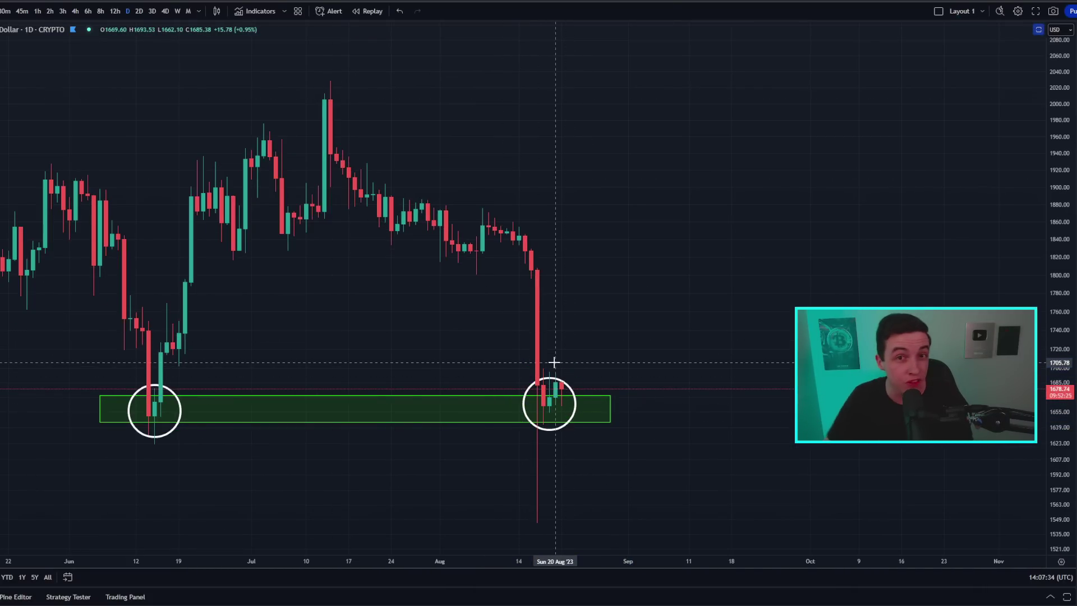
View the 4-day CRYPTO chart and trace the decline following the July 2023 high, deleting the brush strokes
click(213, 1)
mouse_move(598, 211)
mouse_down()
mouse_move(296, 345)
mouse_move(512, 188)
mouse_up()
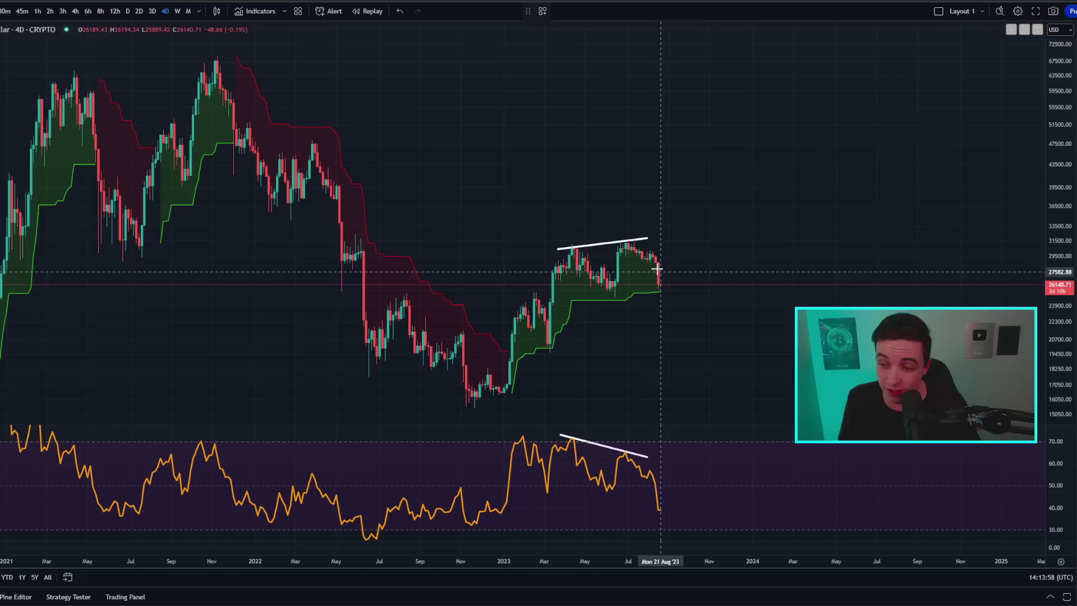
click(487, 364)
click(669, 252)
key(Delete)
mouse_move(652, 225)
mouse_down()
mouse_move(539, 252)
mouse_move(674, 234)
mouse_move(634, 228)
mouse_move(666, 282)
mouse_up()
key(Delete)
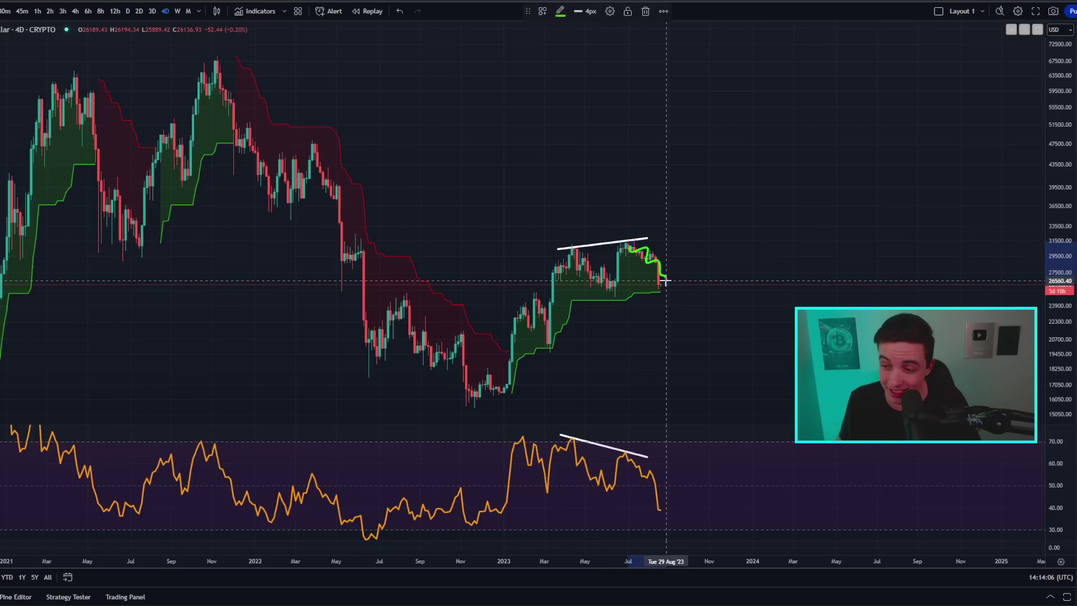
key(Delete)
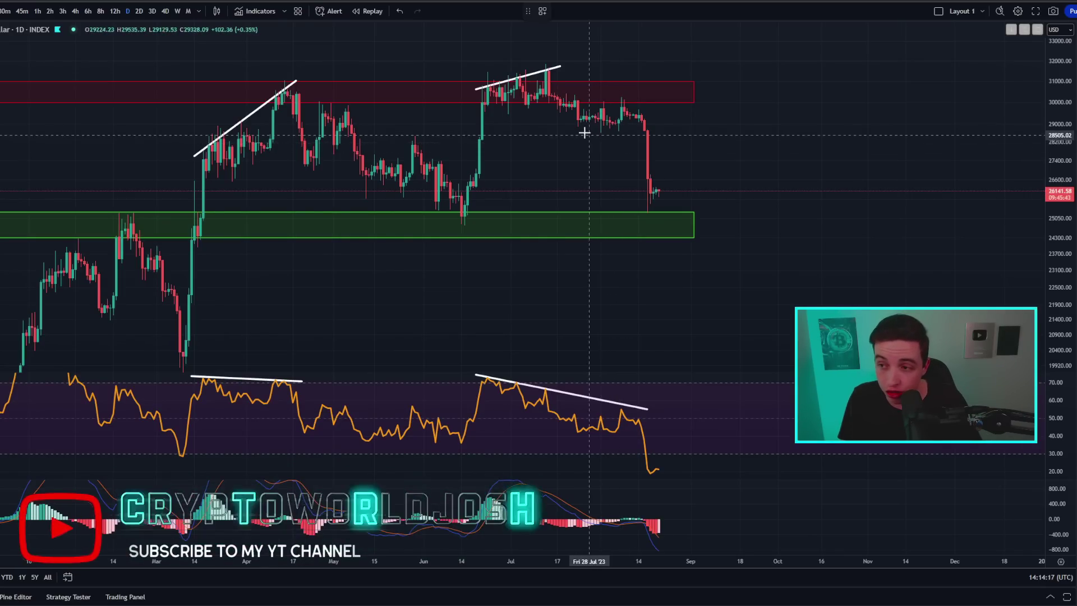
Trace the July-to-August decline on the daily INDEX chart, mark the white trendline at the July high, and delete the strokes
mouse_move(543, 79)
mouse_down()
mouse_move(543, 101)
mouse_move(614, 133)
mouse_move(652, 190)
mouse_up()
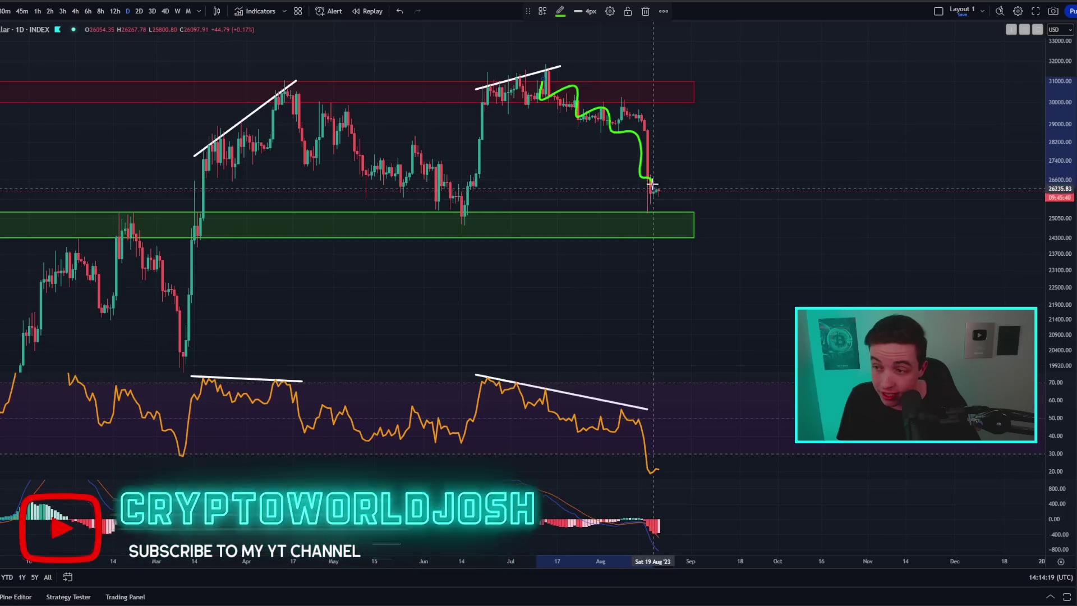
key(Delete)
mouse_move(560, 78)
mouse_down()
mouse_move(549, 74)
mouse_move(559, 107)
mouse_move(549, 73)
mouse_move(505, 62)
mouse_move(556, 102)
mouse_move(529, 63)
mouse_up()
key(Delete)
Trace the RSI's decline under its white trendline and circle the latest red MACD histogram bars, deleting each mark
key(Delete)
mouse_move(617, 389)
mouse_down()
mouse_move(572, 370)
mouse_move(674, 426)
mouse_move(584, 383)
mouse_up()
key(Delete)
drag(516, 396, 652, 451)
key(Delete)
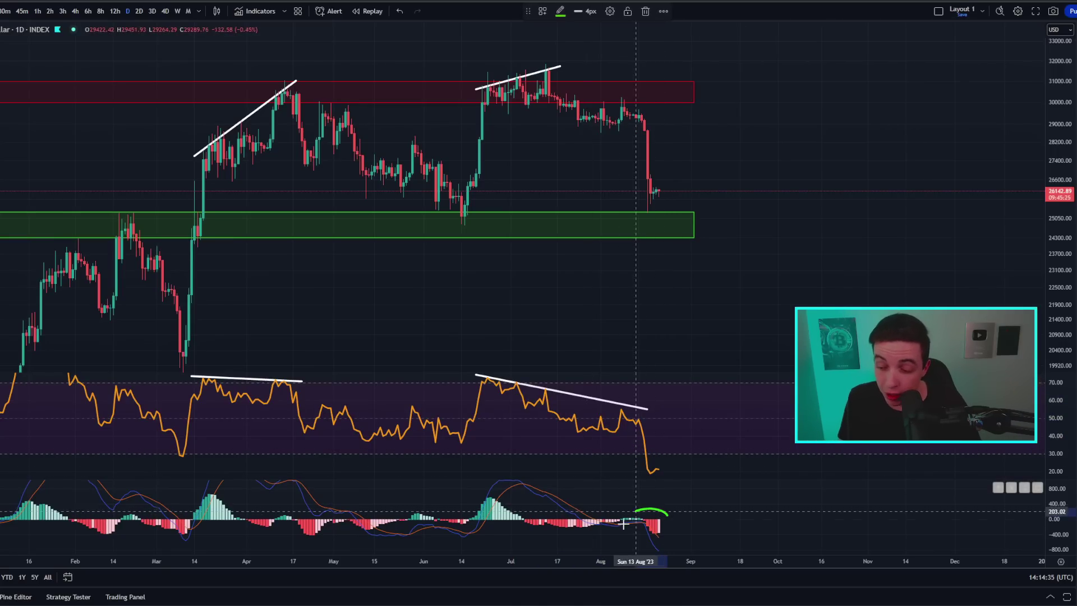
drag(662, 509, 664, 509)
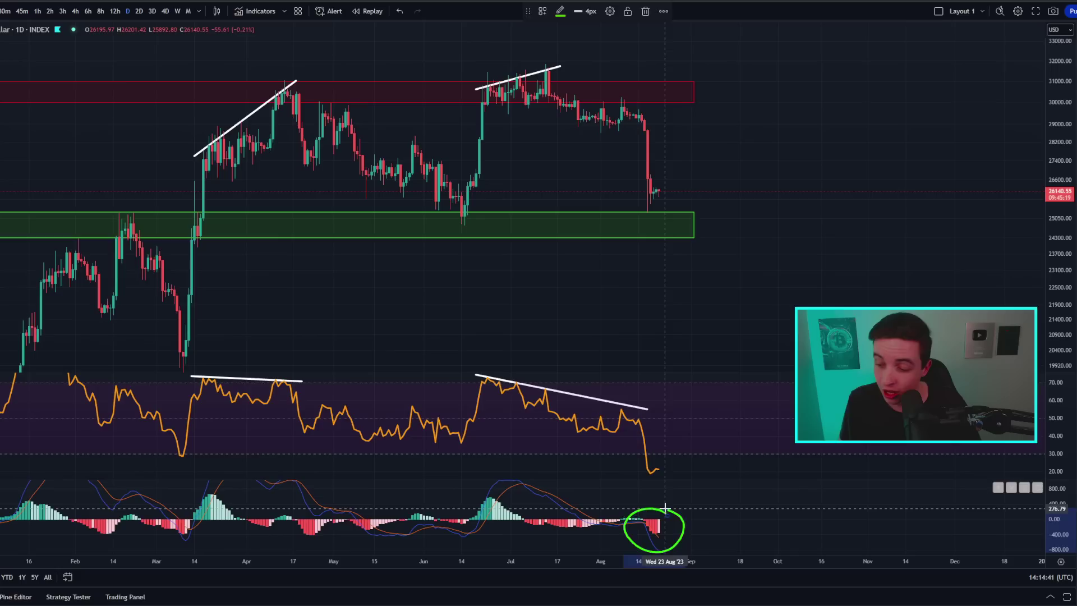
key(Delete)
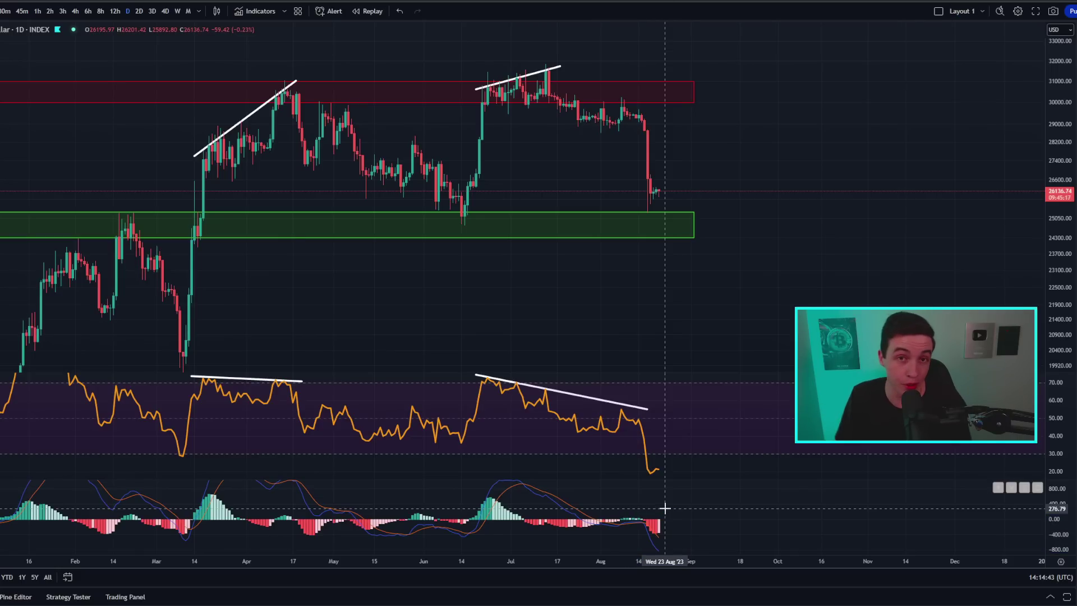
Trace the drop from the red resistance zone toward the green support zone and mark the latest sideways candles, clearing each stroke
mouse_move(546, 96)
mouse_down()
mouse_move(628, 137)
mouse_move(658, 196)
mouse_up()
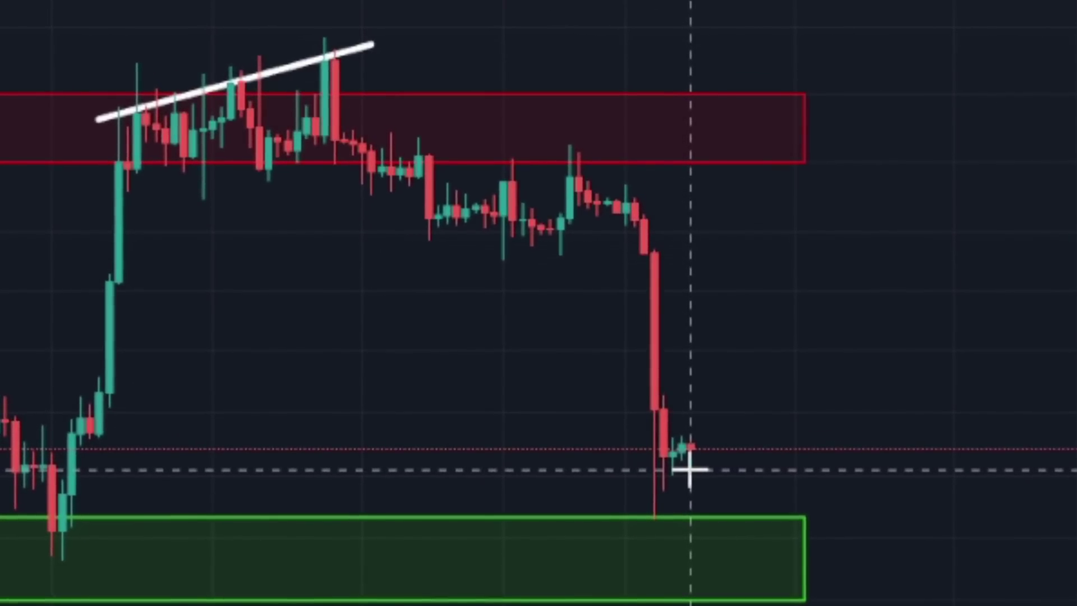
mouse_move(522, 237)
mouse_down()
mouse_move(546, 238)
mouse_move(600, 162)
mouse_move(486, 164)
mouse_move(553, 267)
mouse_move(541, 144)
mouse_up()
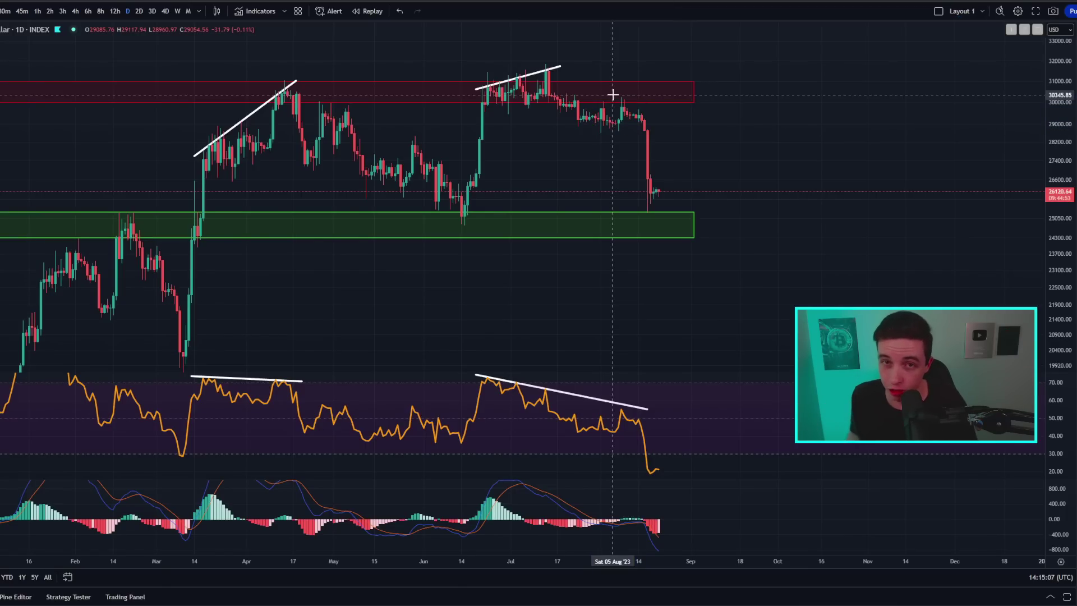
drag(546, 60, 681, 120)
key(ctrl+z)
drag(528, 93, 691, 215)
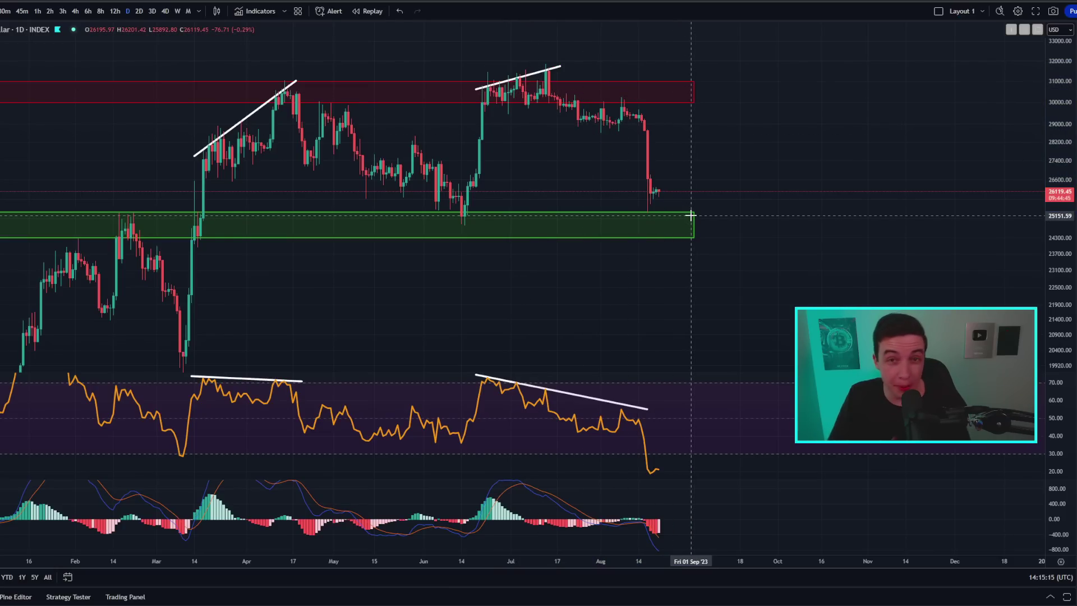
mouse_move(549, 79)
mouse_down()
mouse_move(581, 88)
mouse_move(656, 149)
mouse_move(693, 207)
mouse_up()
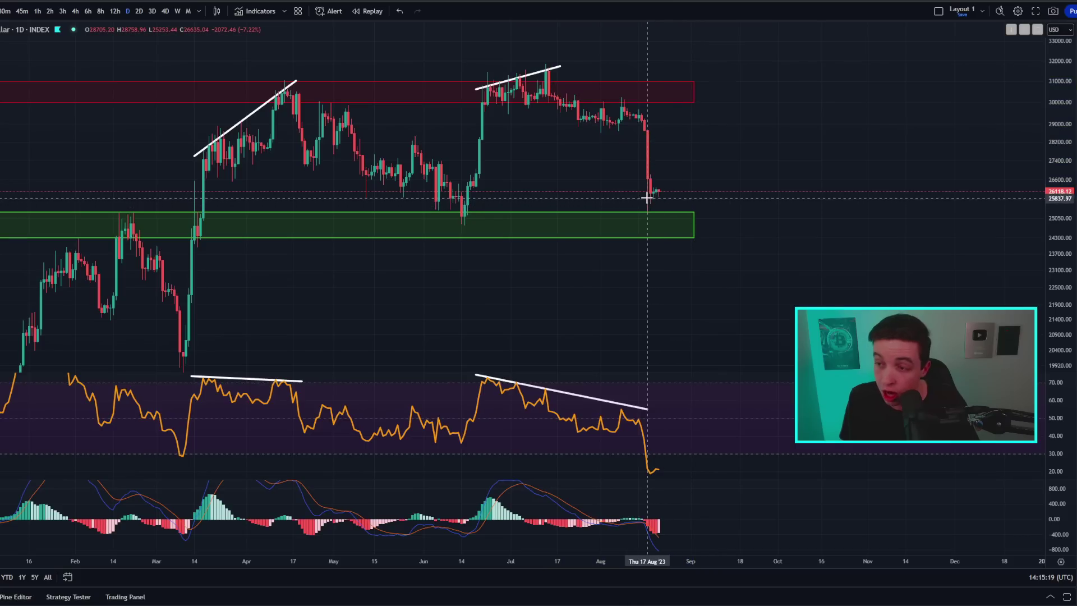
drag(645, 195, 678, 187)
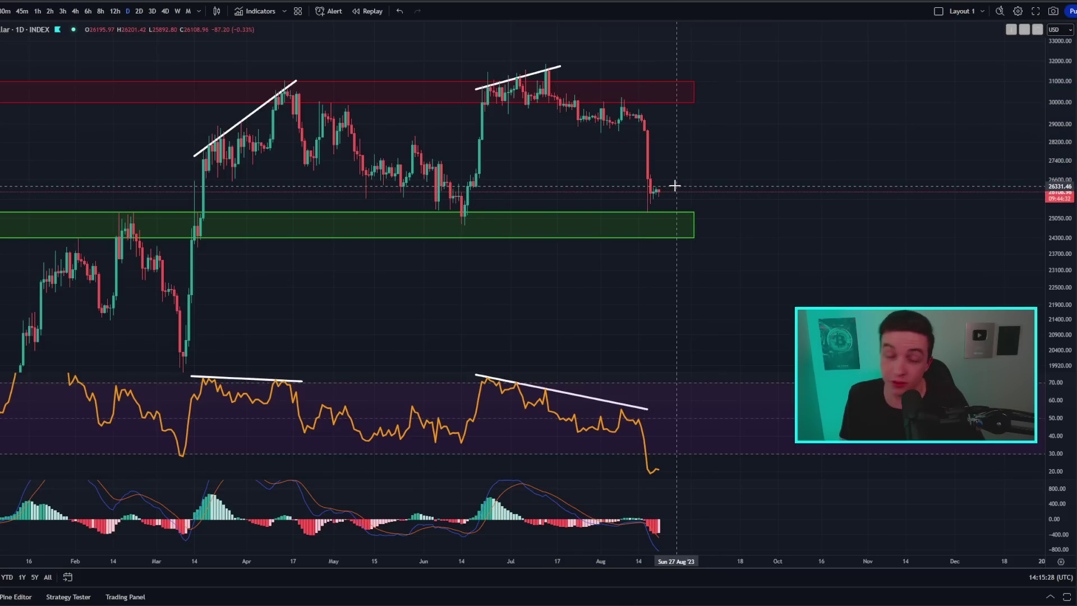
drag(648, 188, 676, 194)
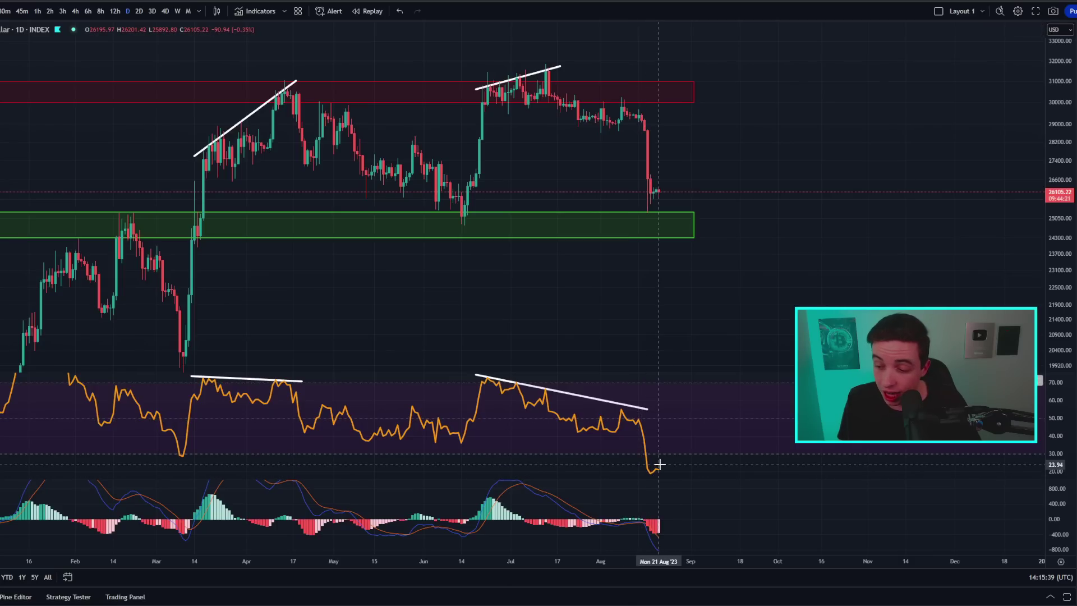
Mark the RSI's descending trendline, draw a falling line along price from the July high, and circle the RSI low, clearing each mark
mouse_move(556, 380)
mouse_down()
mouse_move(496, 368)
mouse_move(582, 385)
mouse_move(579, 374)
mouse_up()
key(Delete)
drag(515, 72, 694, 181)
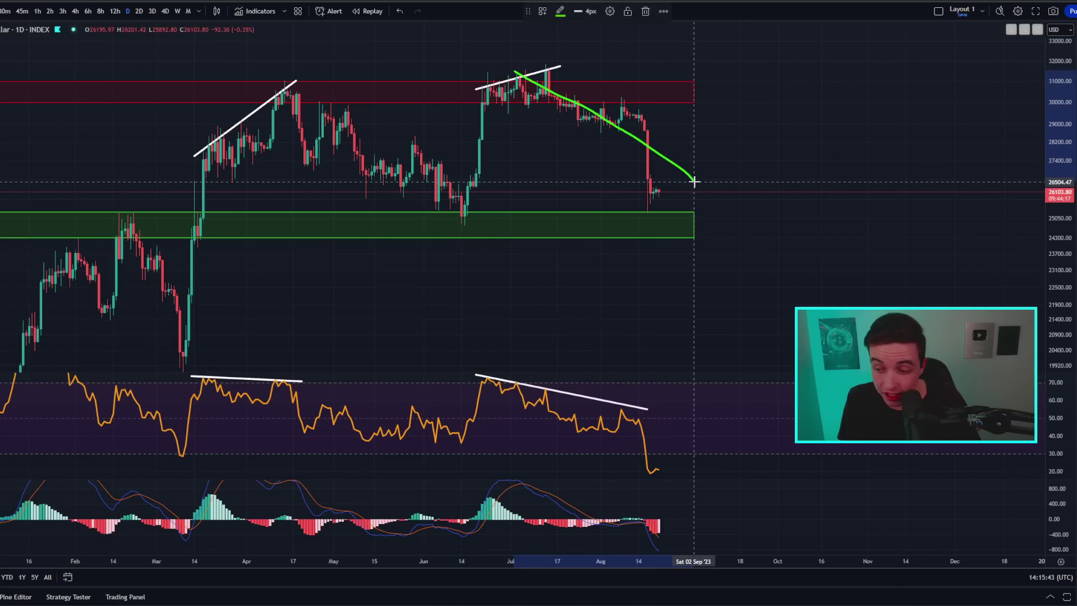
mouse_move(664, 452)
mouse_down()
mouse_move(673, 475)
mouse_move(654, 446)
mouse_up()
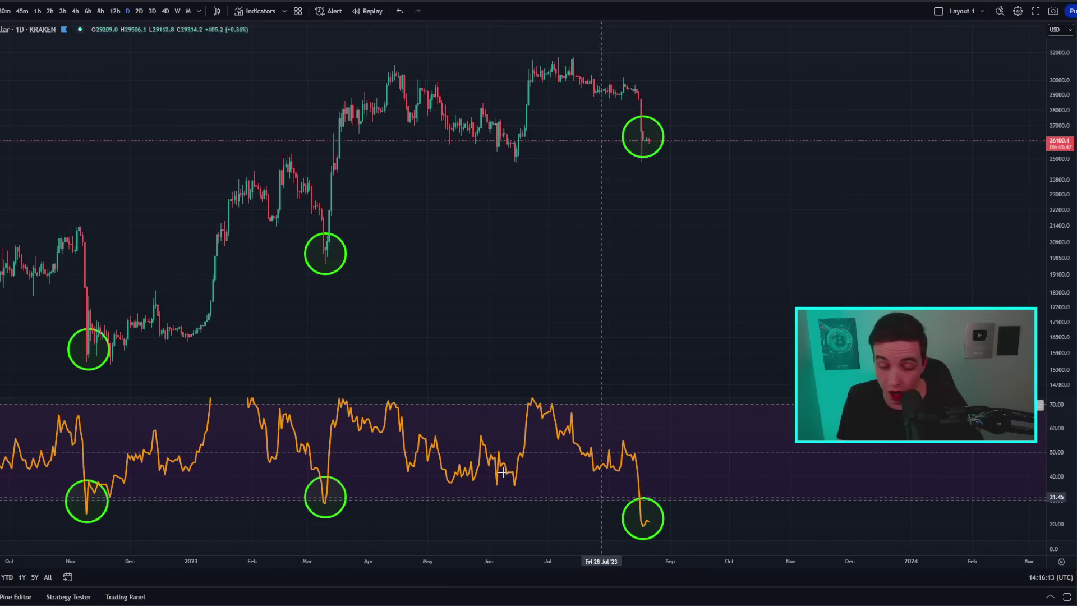
Circle the November, March and August price lows on the daily KRAKEN chart with the brush and delete the marks
mouse_move(58, 352)
mouse_down()
mouse_move(109, 368)
mouse_move(126, 360)
mouse_up()
key(Delete)
mouse_move(303, 251)
mouse_down()
mouse_move(351, 264)
mouse_move(366, 250)
mouse_up()
key(Delete)
drag(624, 139, 684, 140)
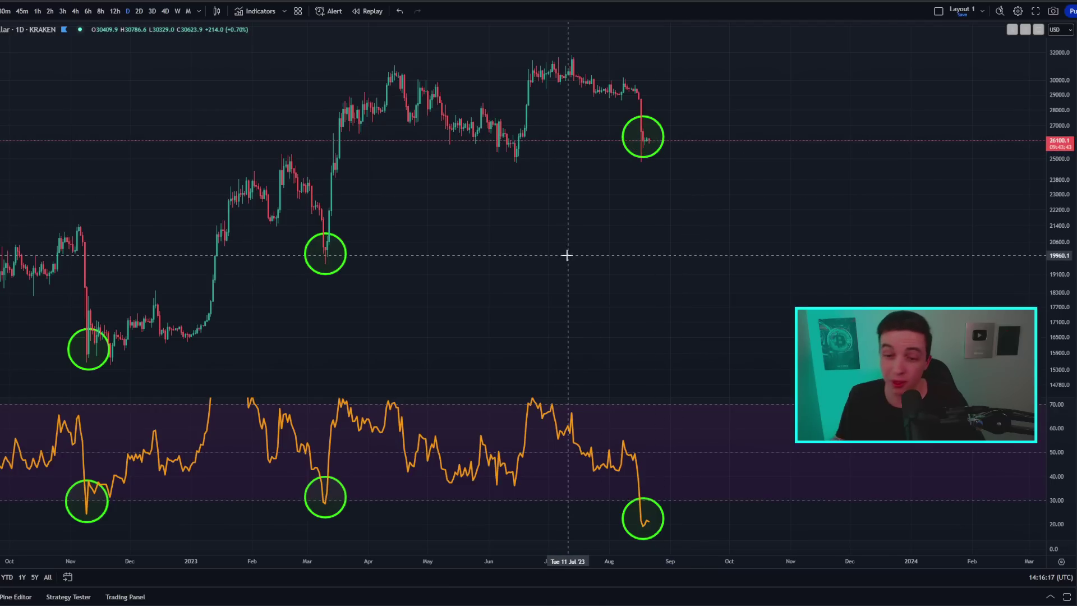
Trace the price moves around the circled November, March and August lows and the latest RSI low, clearing each stroke
drag(71, 222, 106, 336)
drag(279, 167, 349, 234)
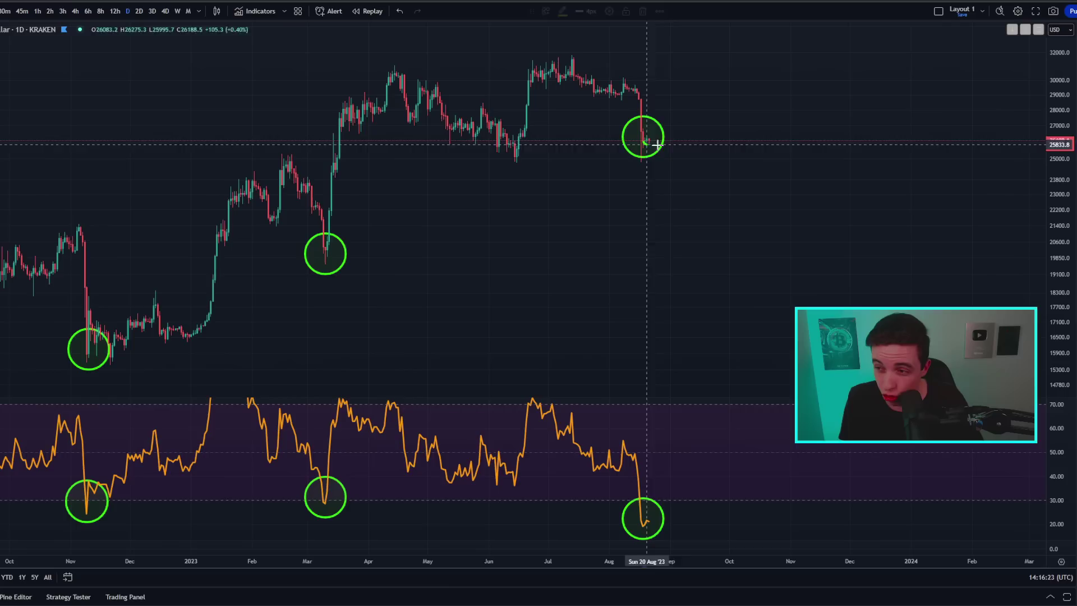
drag(654, 144, 681, 130)
drag(634, 524, 684, 494)
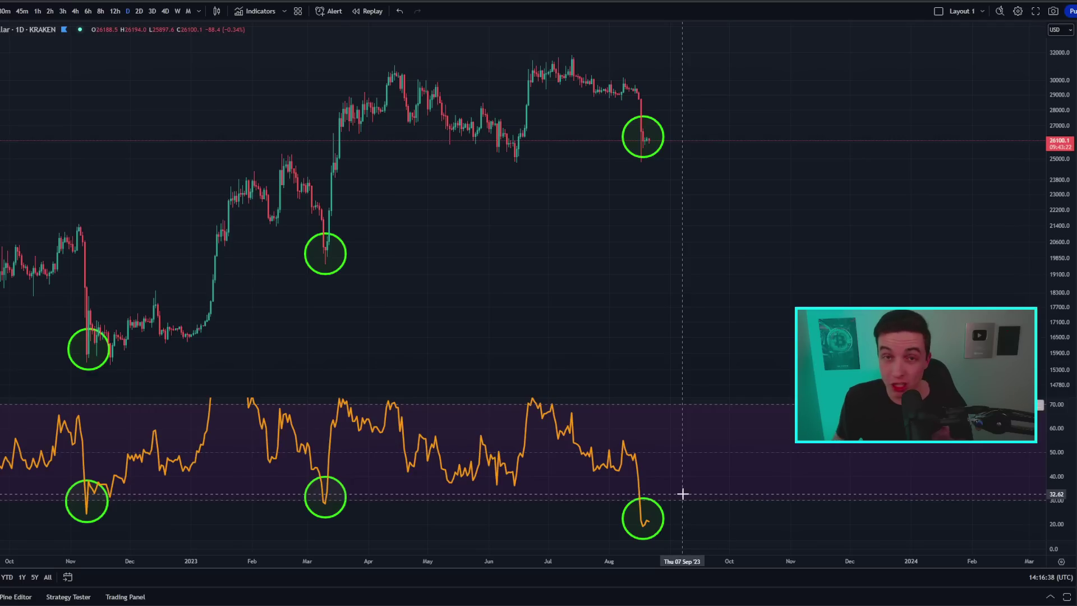
drag(76, 315, 113, 328)
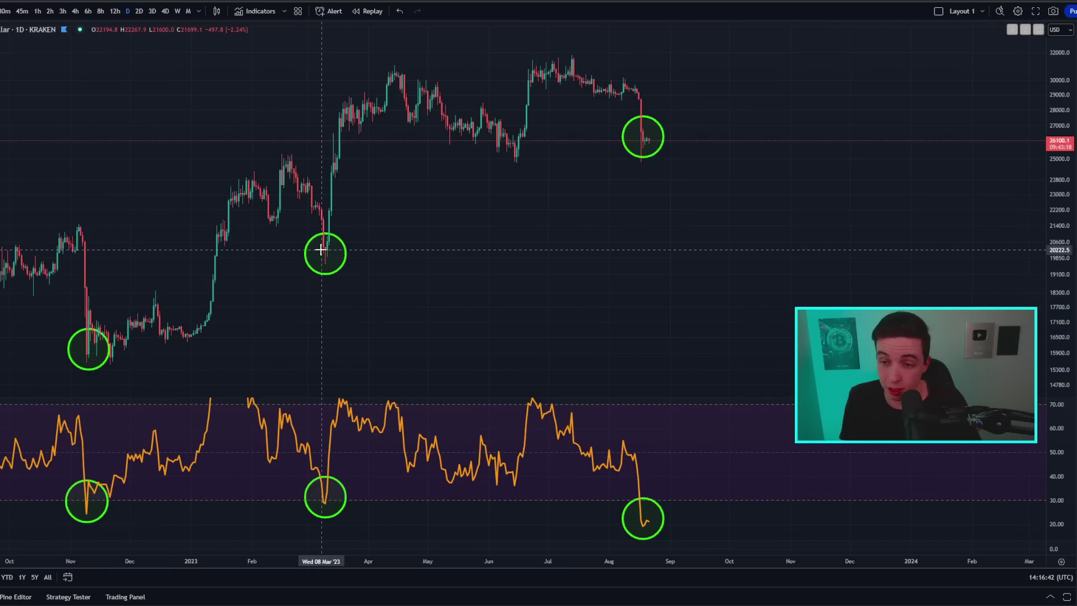
drag(324, 249, 352, 173)
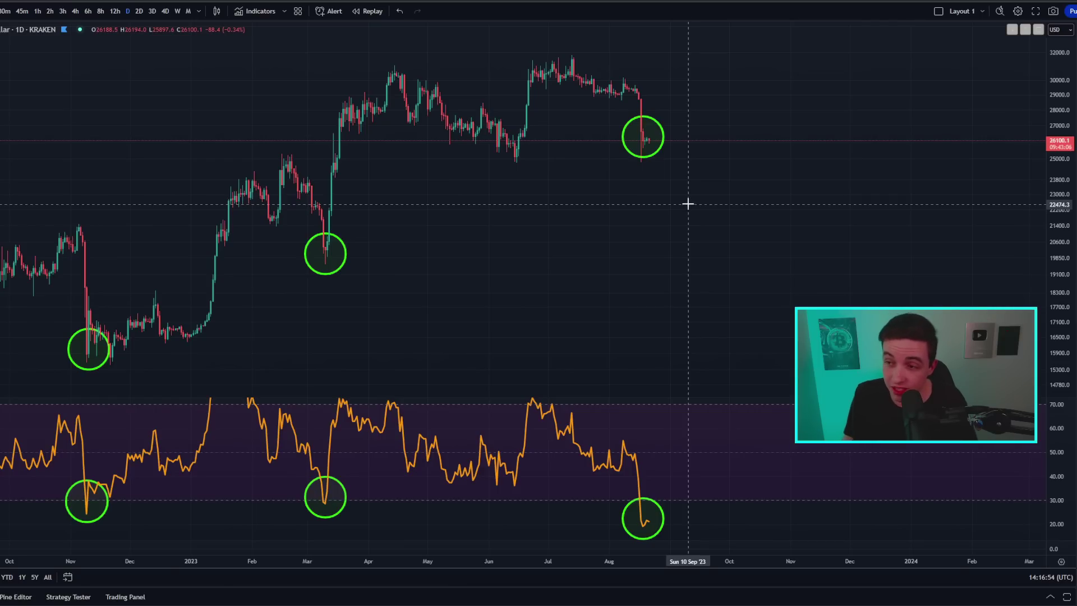
Circle the latest candles at the August low and sketch a steep rally from there to about 32,680, undoing each stroke
drag(641, 93, 643, 146)
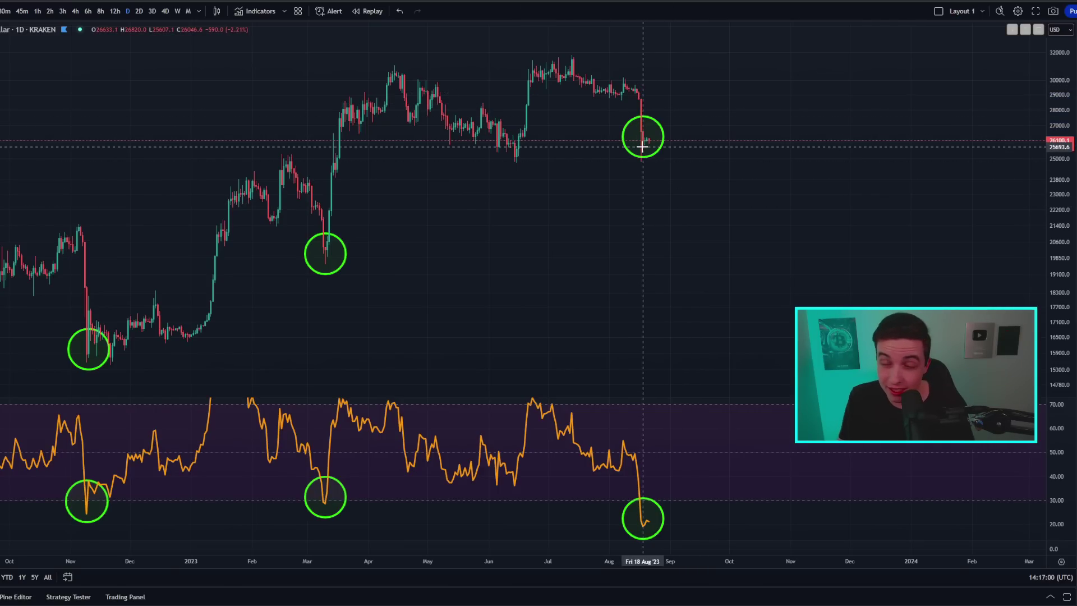
mouse_move(643, 141)
mouse_down()
mouse_move(662, 135)
mouse_move(631, 147)
mouse_move(655, 137)
mouse_up()
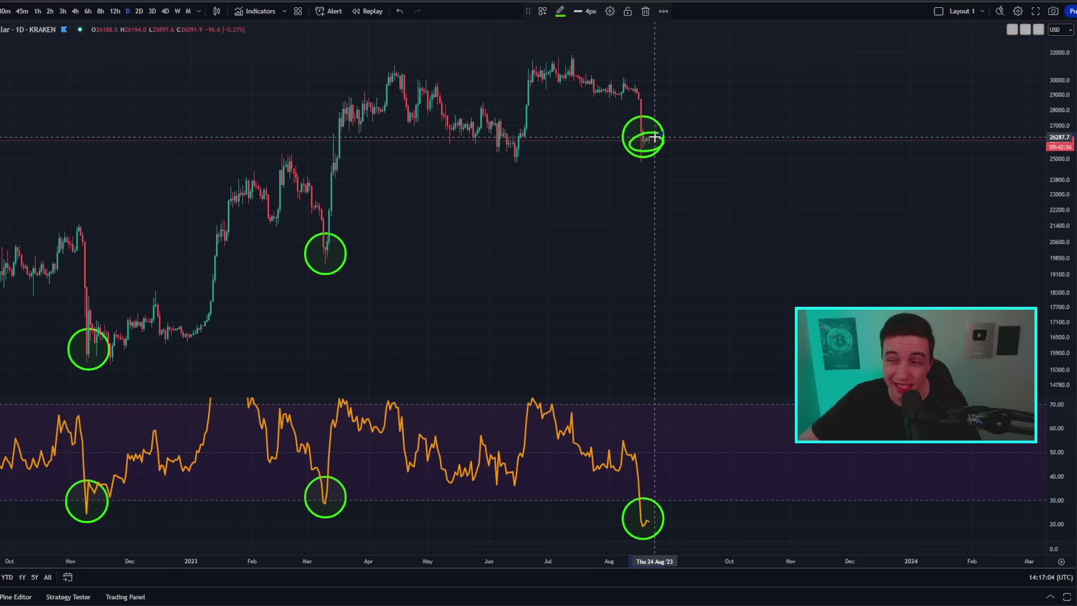
key(ctrl+z)
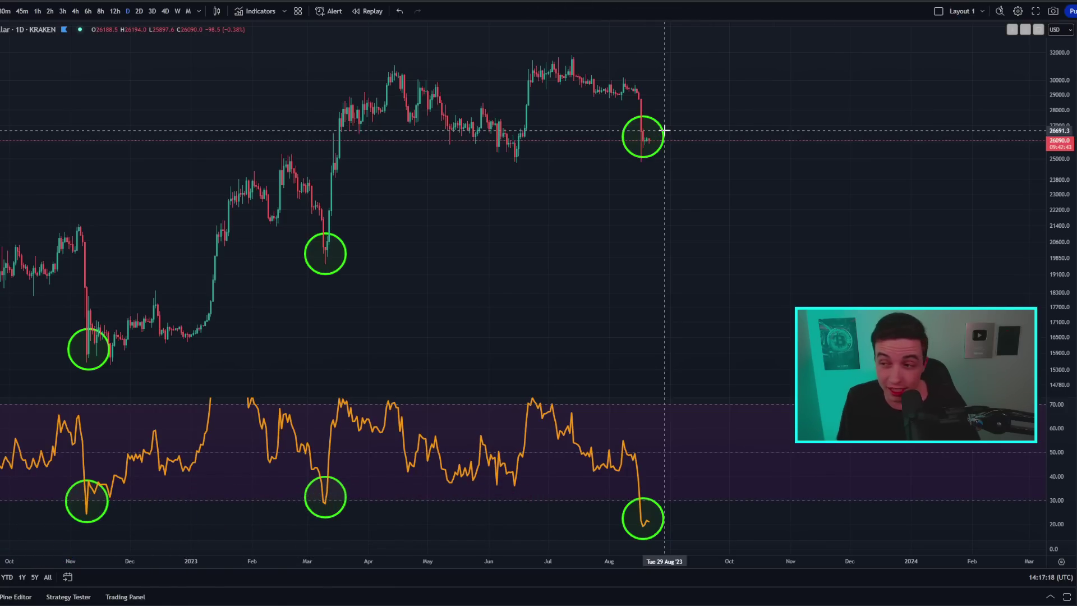
drag(643, 139, 658, 43)
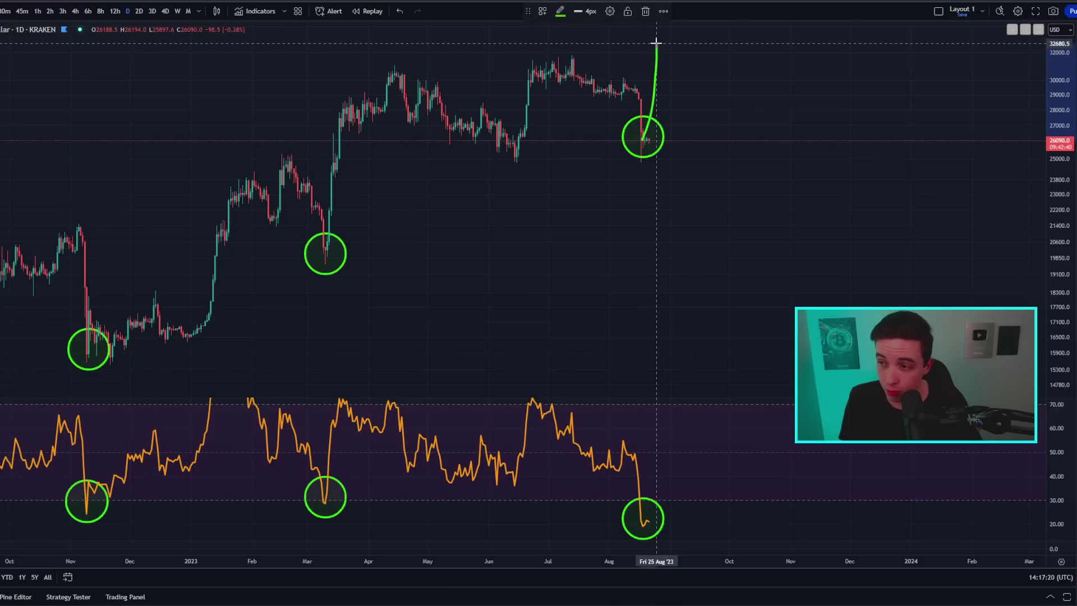
key(ctrl+z)
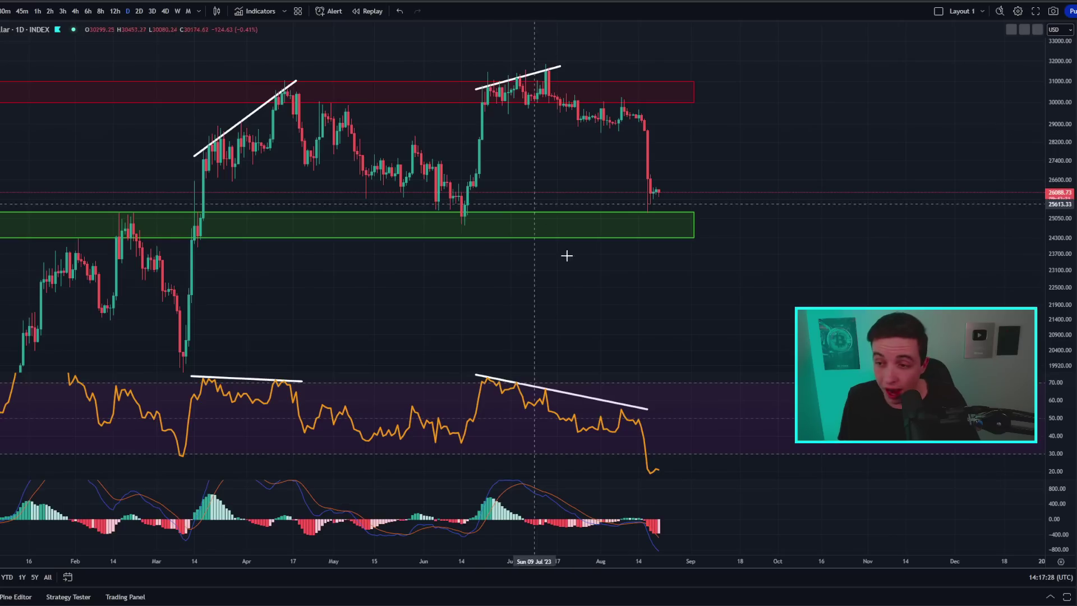
Draw a falling line along the RSI on the daily INDEX chart and circle the latest MACD bars, undoing both marks
drag(496, 383, 633, 428)
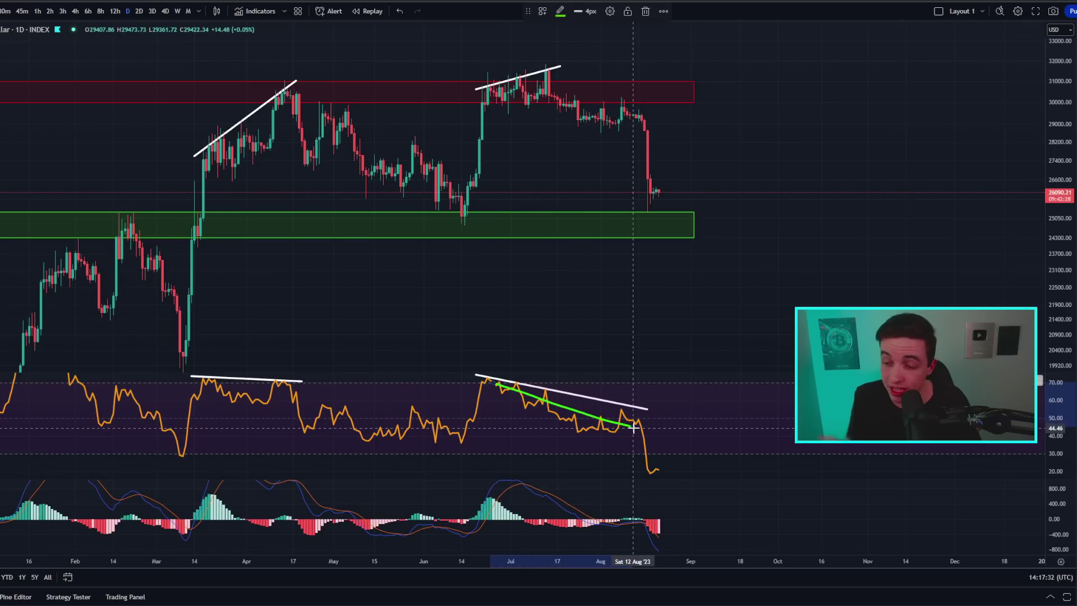
key(ctrl+z)
mouse_move(656, 504)
mouse_down()
mouse_move(643, 506)
mouse_move(658, 509)
mouse_up()
key(ctrl+z)
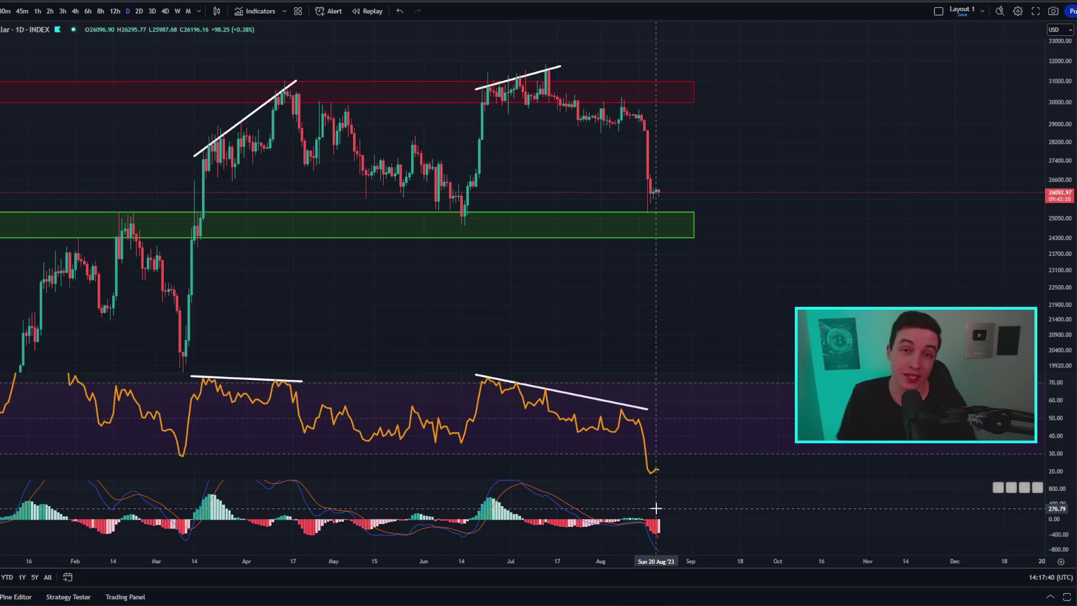
Trace the fall from the July high to the latest candles and circle the green support zone beneath them, undoing both marks
mouse_move(540, 76)
mouse_down()
mouse_move(562, 104)
mouse_move(639, 127)
mouse_move(656, 193)
mouse_move(675, 199)
mouse_move(685, 181)
mouse_move(660, 185)
mouse_move(674, 175)
mouse_move(671, 194)
mouse_move(689, 185)
mouse_move(577, 113)
mouse_move(676, 185)
mouse_up()
key(ctrl+z)
key(ctrl+z)
key(ctrl+z)
key(ctrl+z)
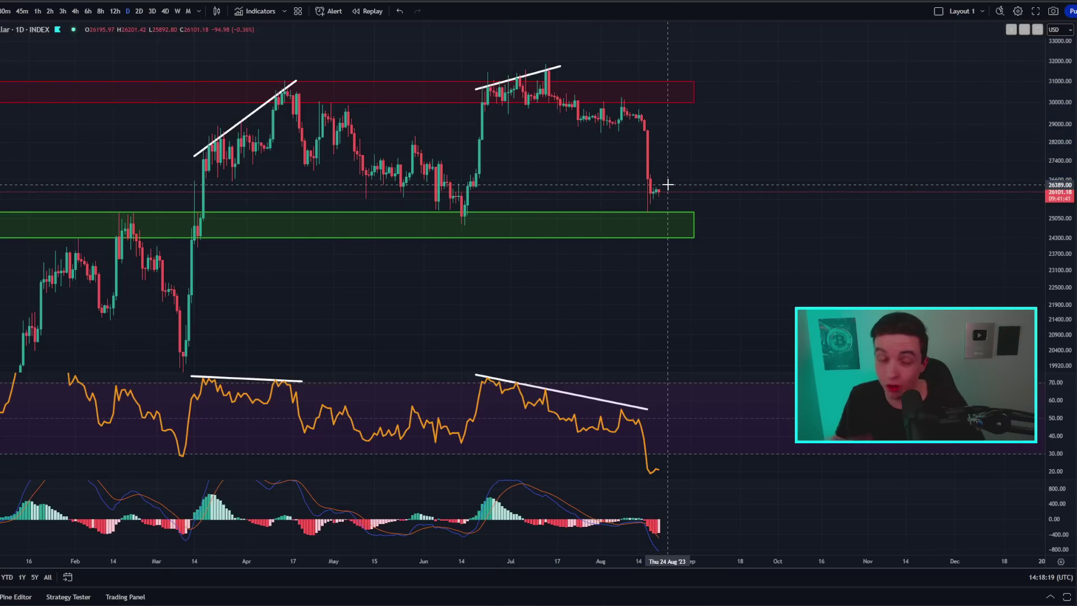
mouse_move(654, 211)
mouse_down()
mouse_move(640, 241)
mouse_move(645, 210)
mouse_up()
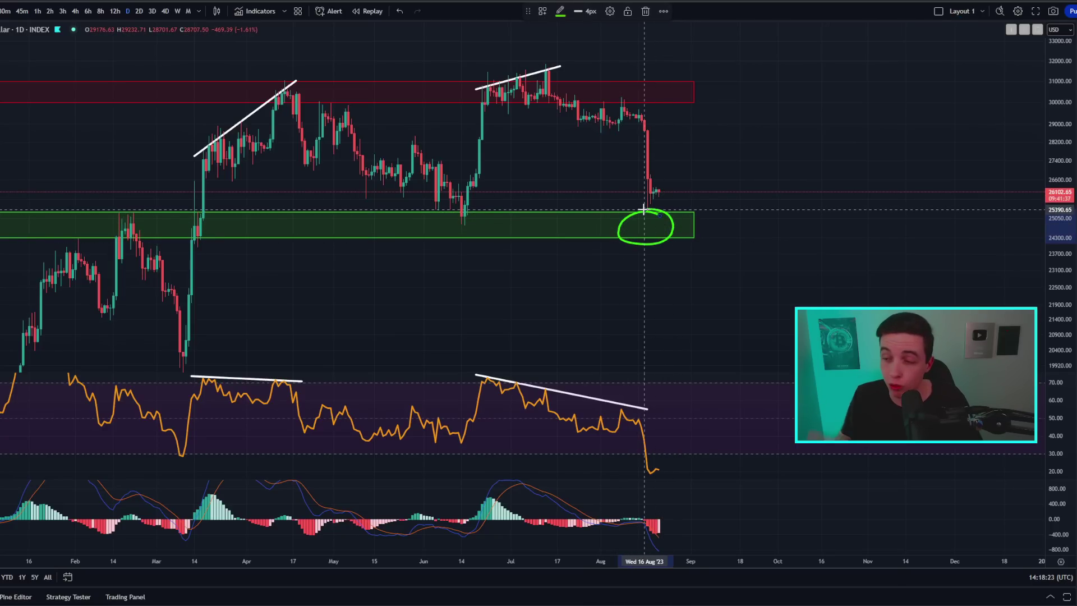
key(ctrl+z)
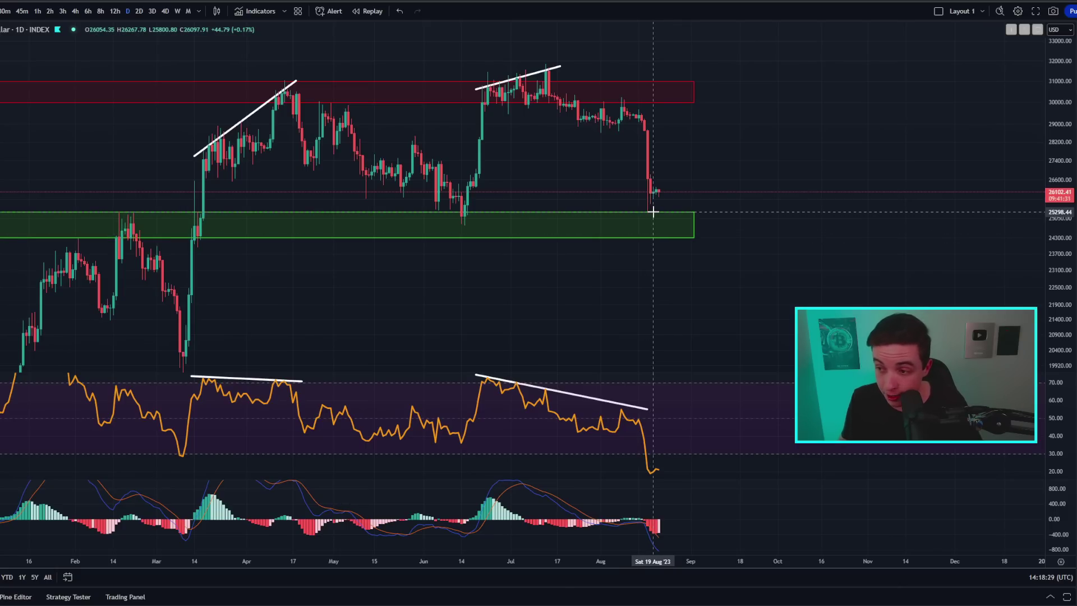
Switch to the 2-hour COINBASE chart with the white divergence lines on price and RSI
click(613, 1)
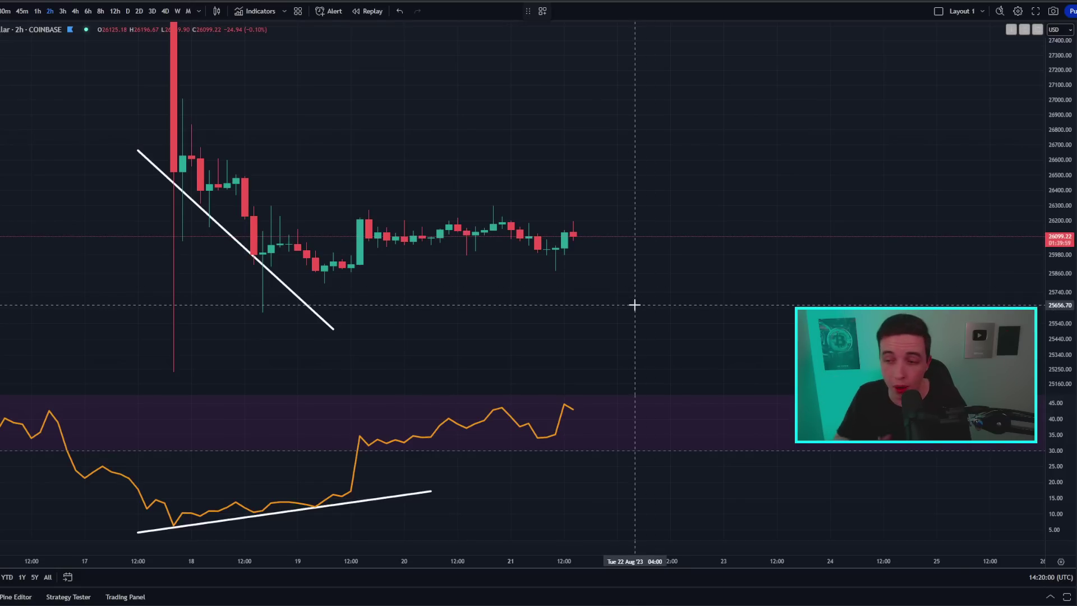
Circle the sideways candles and the earlier falling candles beside the white price line, undoing both marks
mouse_move(589, 207)
mouse_down()
mouse_move(600, 227)
mouse_move(494, 206)
mouse_up()
key(ctrl+z)
mouse_move(269, 179)
mouse_down()
mouse_move(306, 238)
mouse_move(267, 180)
mouse_up()
key(ctrl+z)
Circle the rising RSI lows and draw a sideways line across the candles up to the latest one, undoing both marks
mouse_move(341, 485)
mouse_down()
mouse_move(357, 511)
mouse_move(274, 455)
mouse_up()
key(ctrl+z)
mouse_move(288, 229)
mouse_down()
mouse_move(422, 217)
mouse_move(585, 236)
mouse_up()
key(ctrl+z)
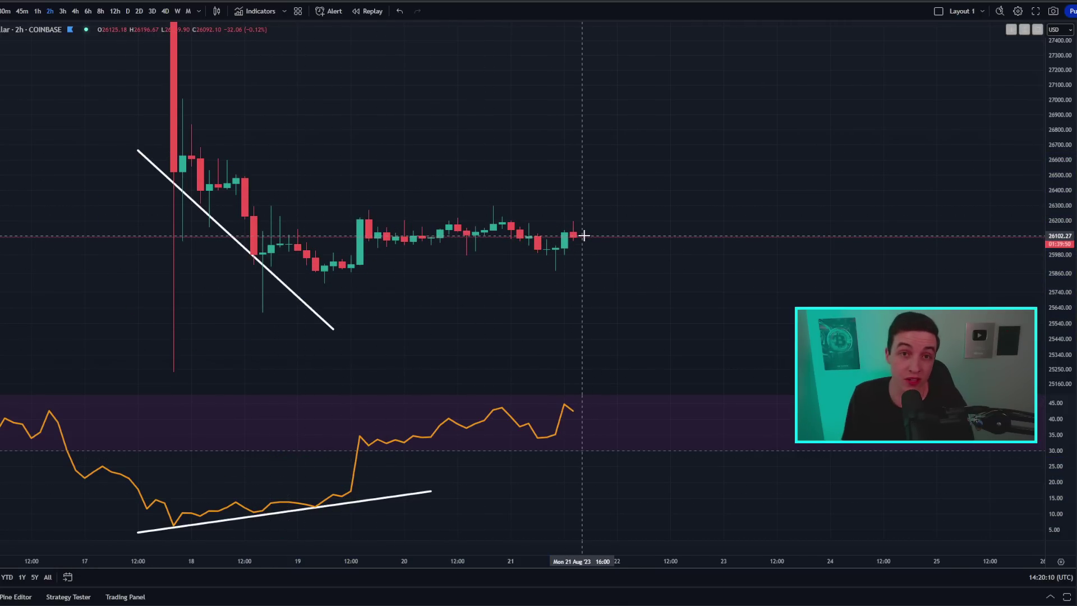
Circle the large red candle and trace the decline from its close to the 18 August low, clearing each mark
mouse_move(183, 108)
mouse_down()
mouse_move(217, 137)
mouse_move(155, 107)
mouse_up()
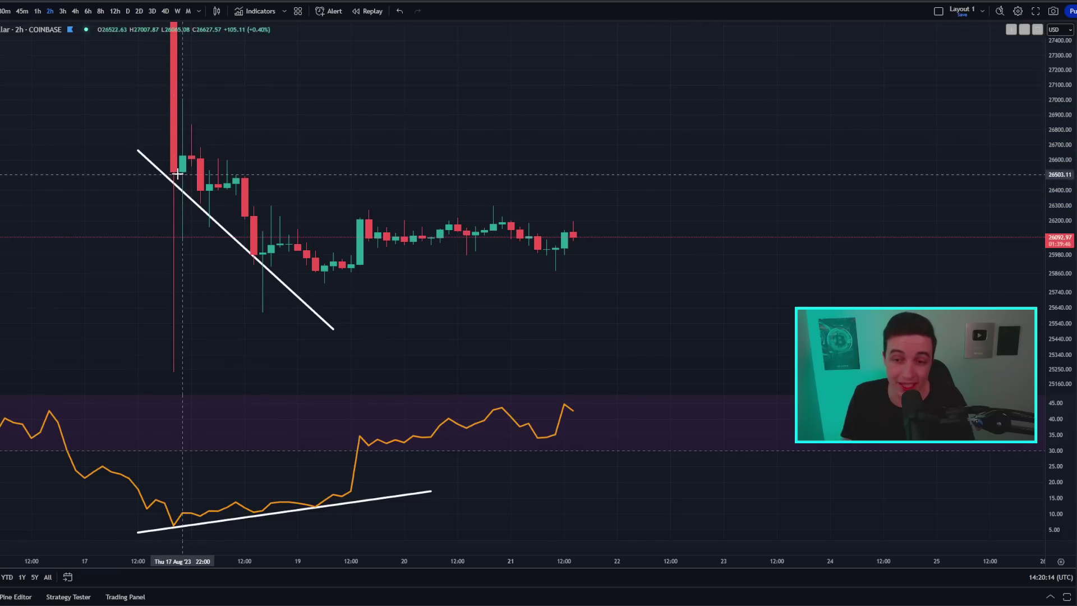
mouse_move(174, 175)
mouse_down()
mouse_move(262, 213)
mouse_move(263, 259)
mouse_up()
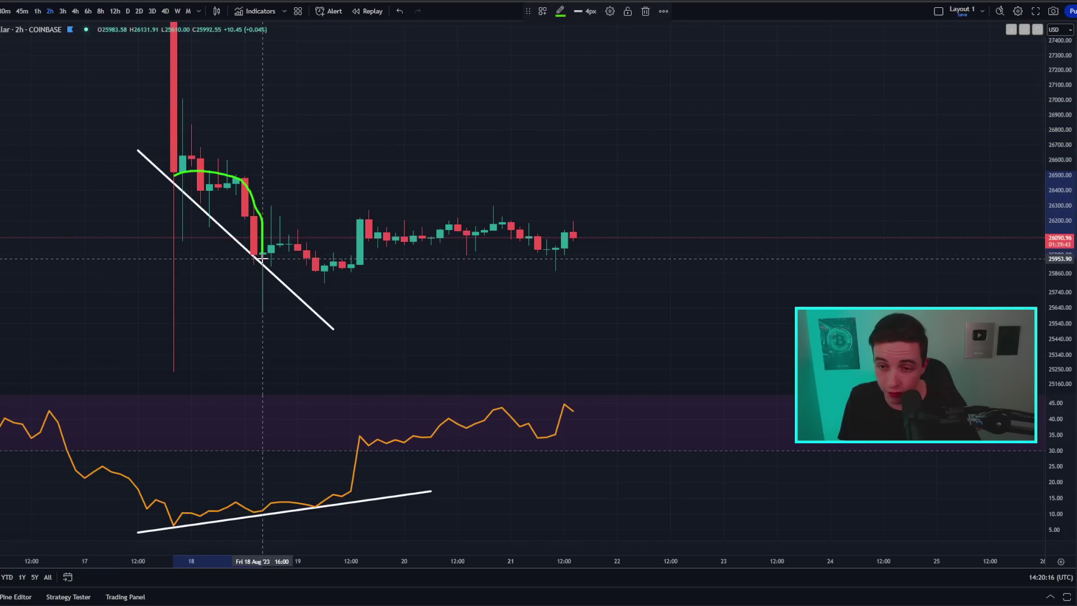
mouse_move(175, 174)
mouse_down()
mouse_move(278, 242)
mouse_move(274, 268)
mouse_up()
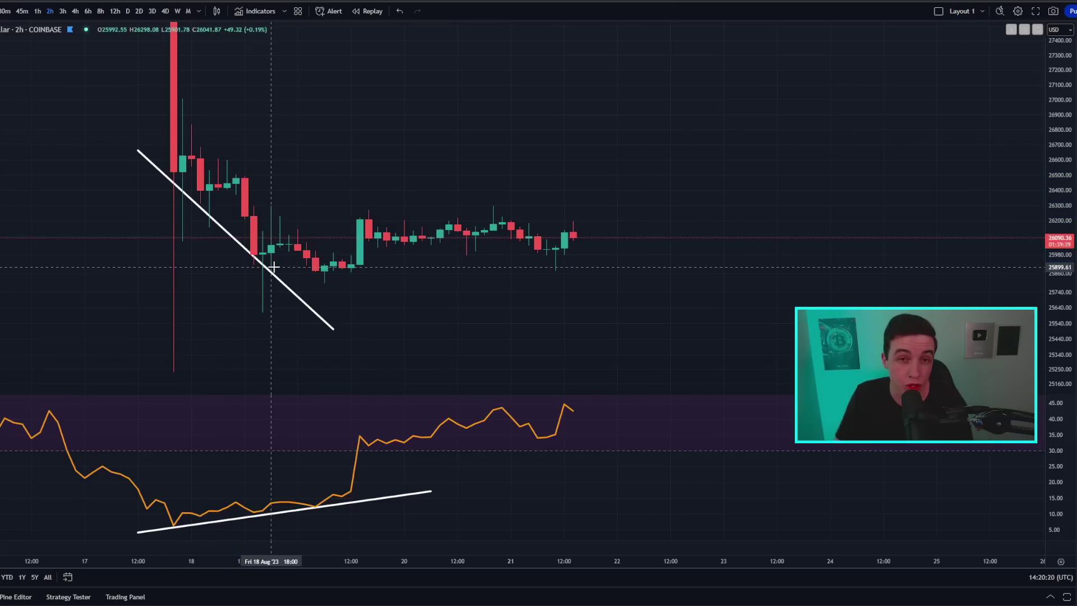
Trace the RSI's rise from its low to its latest peak and circle the falling candles, clearing each mark
drag(166, 517, 565, 414)
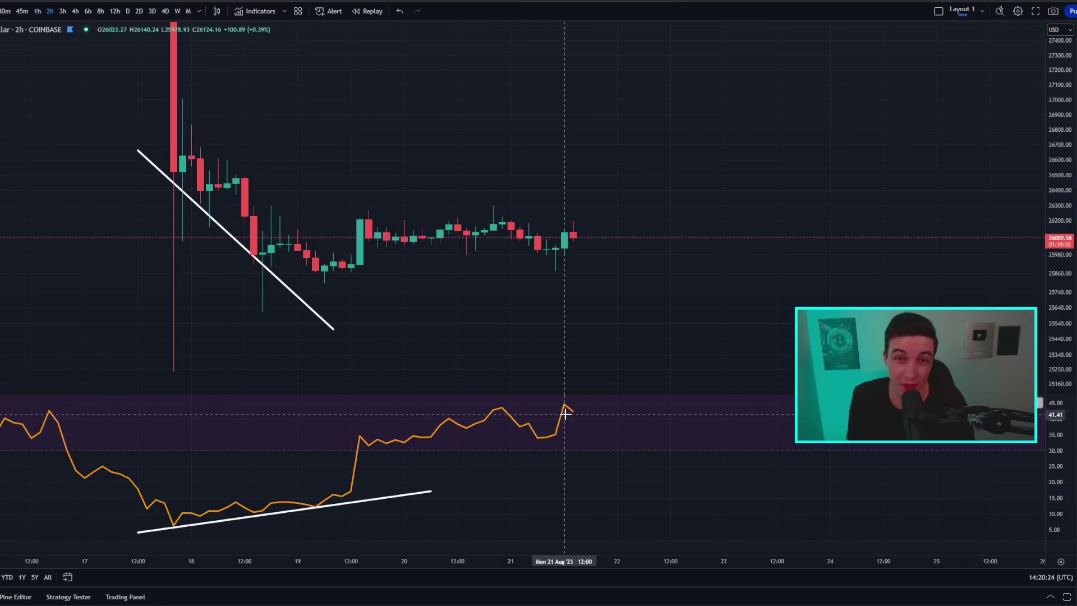
mouse_move(270, 197)
mouse_down()
mouse_move(270, 312)
mouse_move(265, 184)
mouse_up()
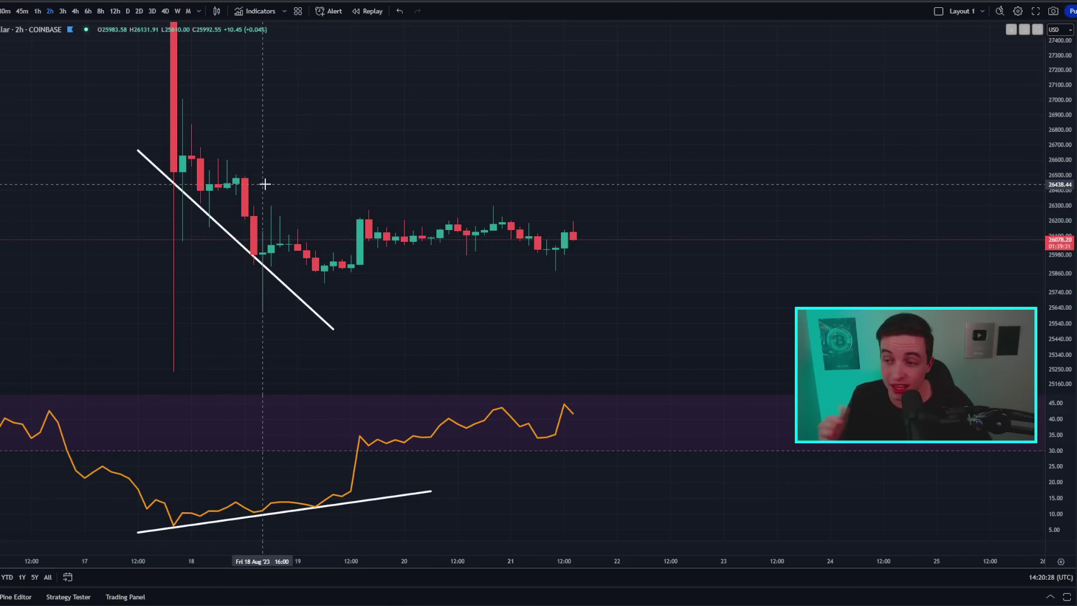
drag(174, 514, 606, 409)
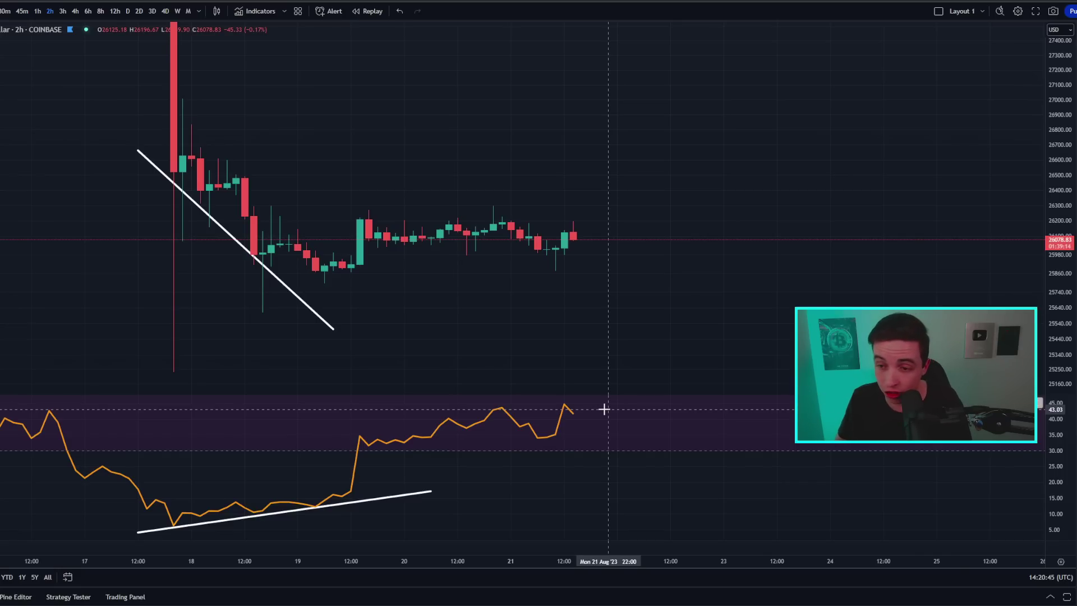
Draw a large circle around the candles along the white falling price line and undo it
mouse_move(537, 204)
mouse_down()
mouse_move(261, 260)
mouse_move(561, 188)
mouse_move(481, 185)
mouse_move(473, 315)
mouse_move(291, 192)
mouse_move(115, 211)
mouse_move(226, 157)
mouse_up()
key(ctrl+z)
key(ctrl+z)
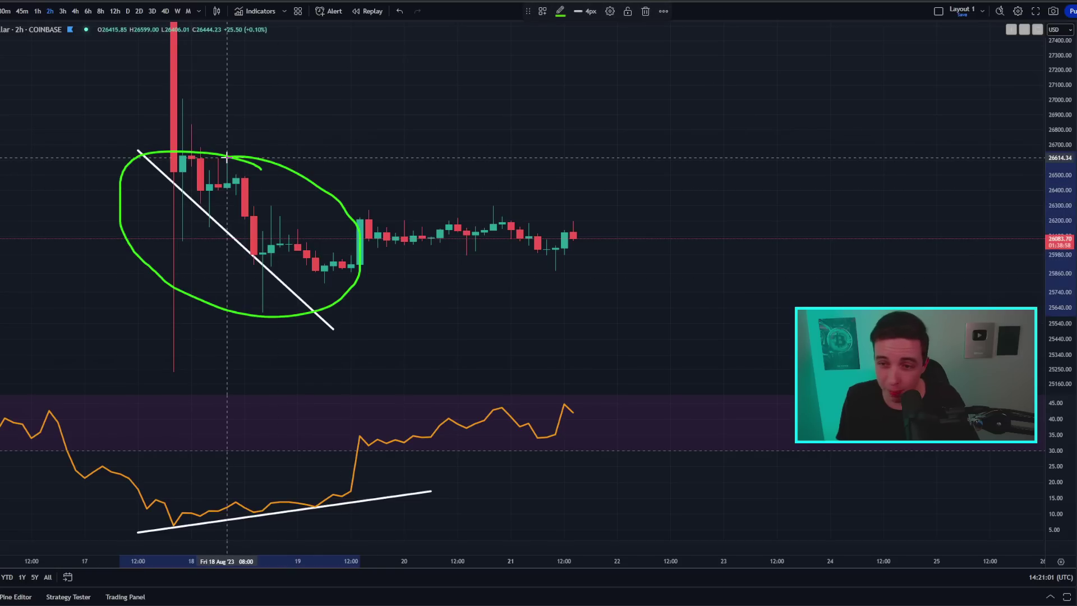
key(ctrl+z)
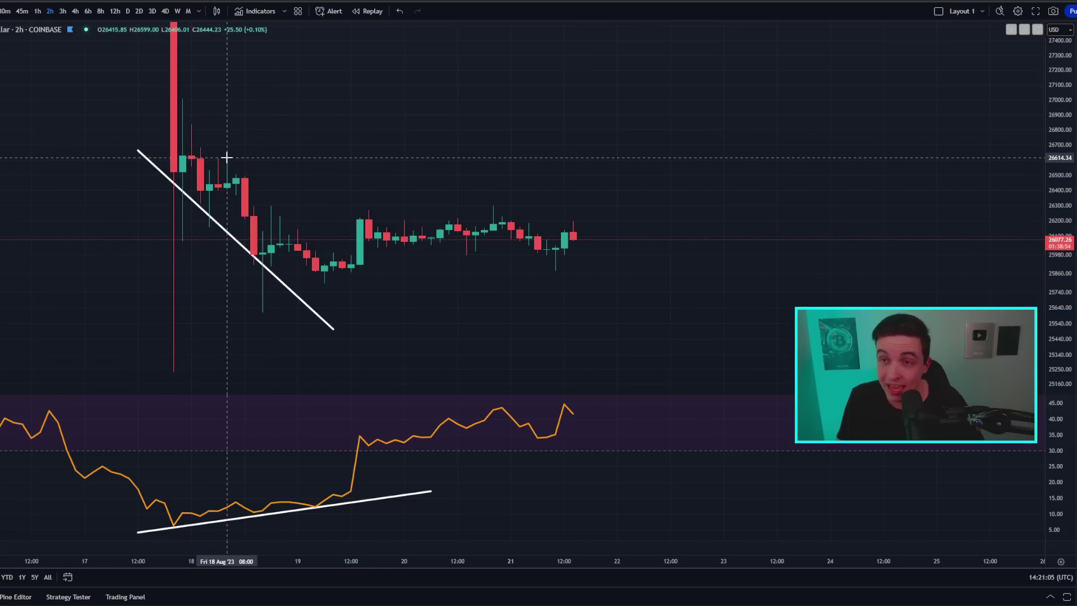
Switch to the daily INDEX chart and circle the July price highs and the matching RSI divergence, clearing both marks
key(ctrl+Tab)
mouse_move(570, 63)
mouse_down()
mouse_move(476, 130)
mouse_move(517, 59)
mouse_up()
key(ctrl+z)
mouse_move(586, 378)
mouse_down()
mouse_move(477, 387)
mouse_move(556, 380)
mouse_up()
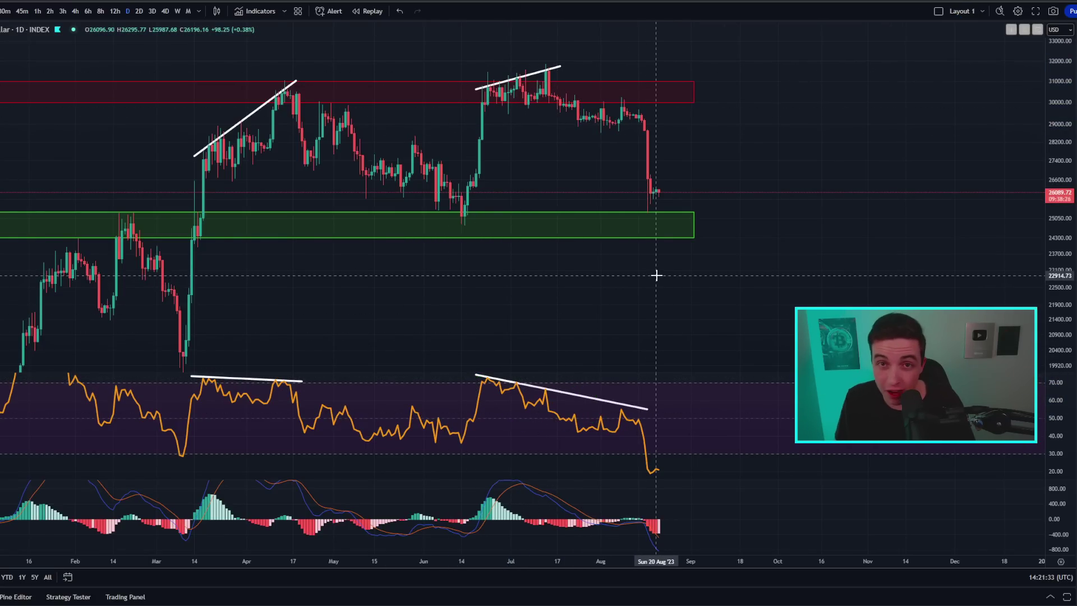
Mark the latest candles above the green support zone and trace the fall from the July high, clearing each mark
mouse_move(671, 189)
mouse_down()
mouse_move(661, 210)
mouse_move(669, 192)
mouse_up()
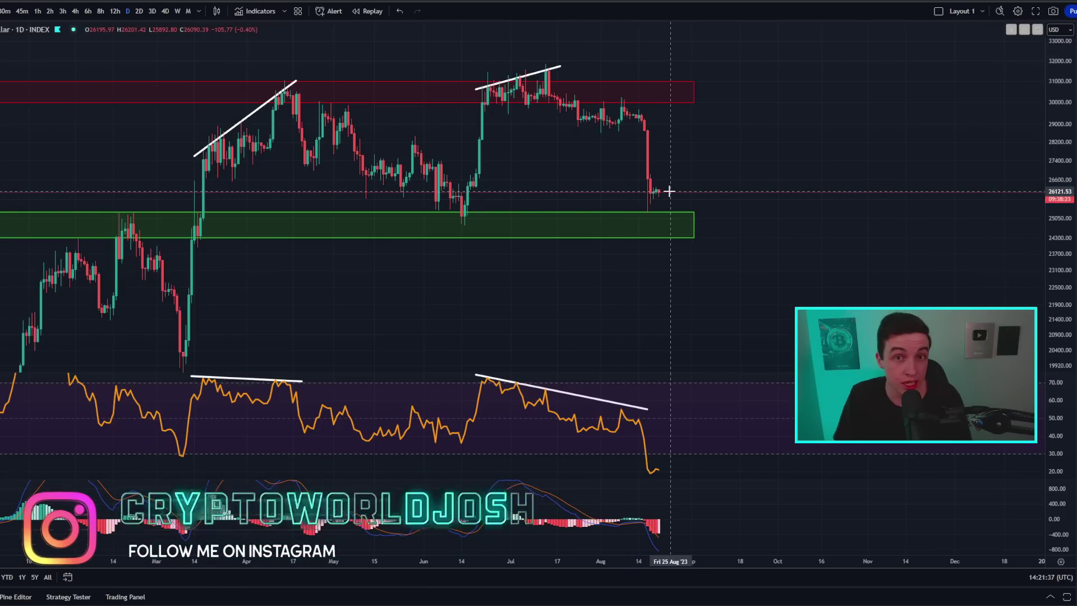
drag(658, 192, 706, 191)
drag(548, 108, 697, 188)
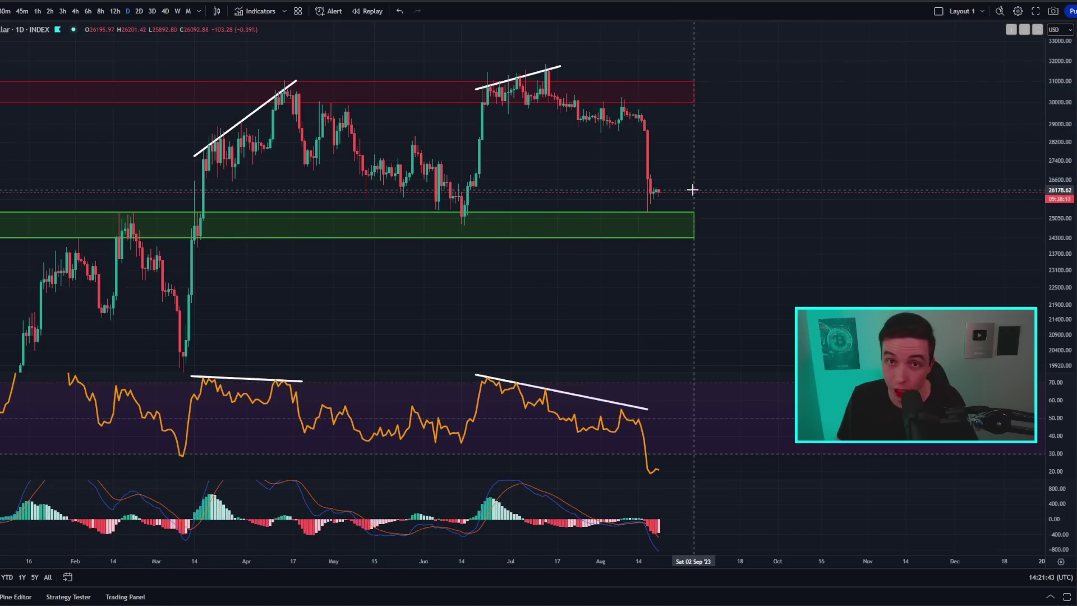
mouse_move(649, 192)
mouse_down()
mouse_move(689, 192)
mouse_move(674, 191)
mouse_move(690, 182)
mouse_up()
key(ctrl+z)
key(ctrl+z)
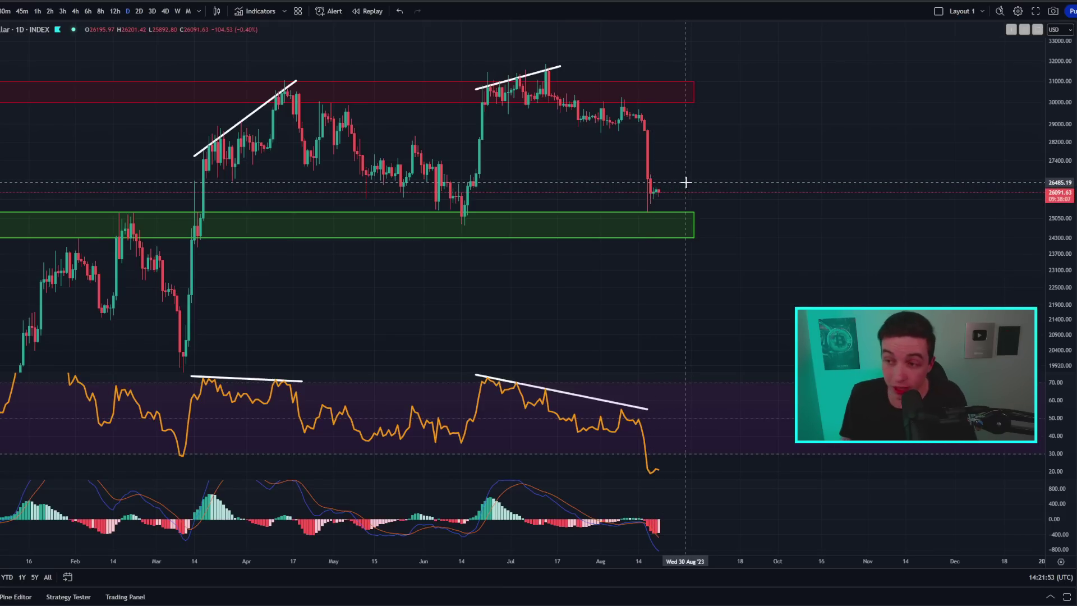
Trace the decline from the July high to the August low and circle the July highs, undoing both marks
mouse_move(540, 99)
mouse_down()
mouse_move(548, 76)
mouse_move(603, 110)
mouse_move(650, 178)
mouse_up()
mouse_move(562, 53)
mouse_down()
mouse_move(465, 86)
mouse_move(541, 48)
mouse_move(544, 112)
mouse_move(520, 60)
mouse_up()
key(ctrl+z)
key(ctrl+z)
Switch to the 4-day CRYPTO chart and circle the 2023 highs and the start of the green trend band, clearing both marks
click(252, 1)
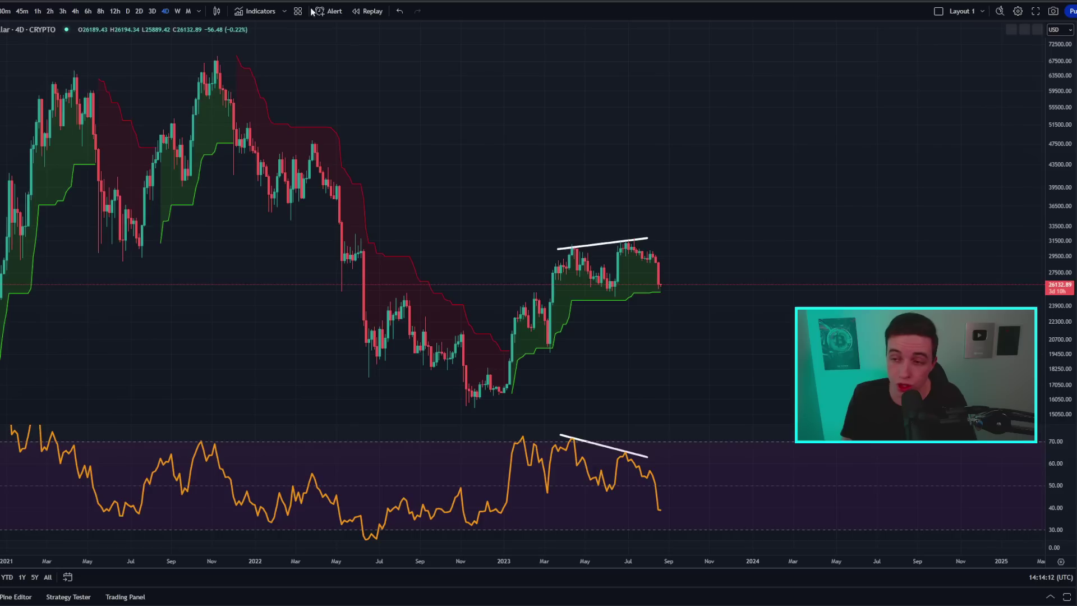
mouse_move(649, 230)
mouse_down()
mouse_move(618, 275)
mouse_move(631, 220)
mouse_up()
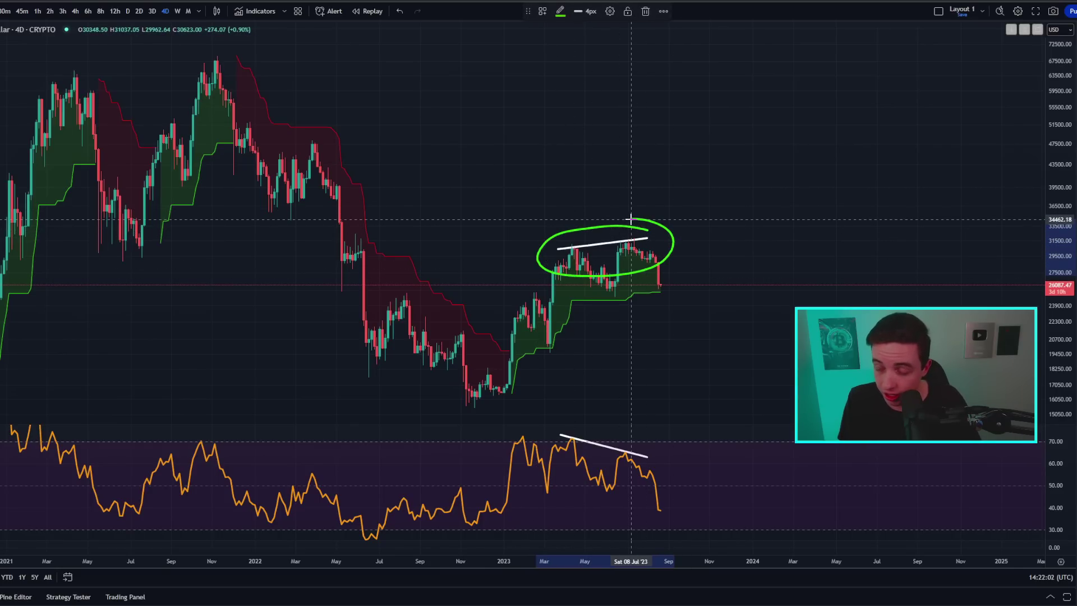
mouse_move(517, 367)
mouse_down()
mouse_move(496, 390)
mouse_move(504, 366)
mouse_up()
key(Delete)
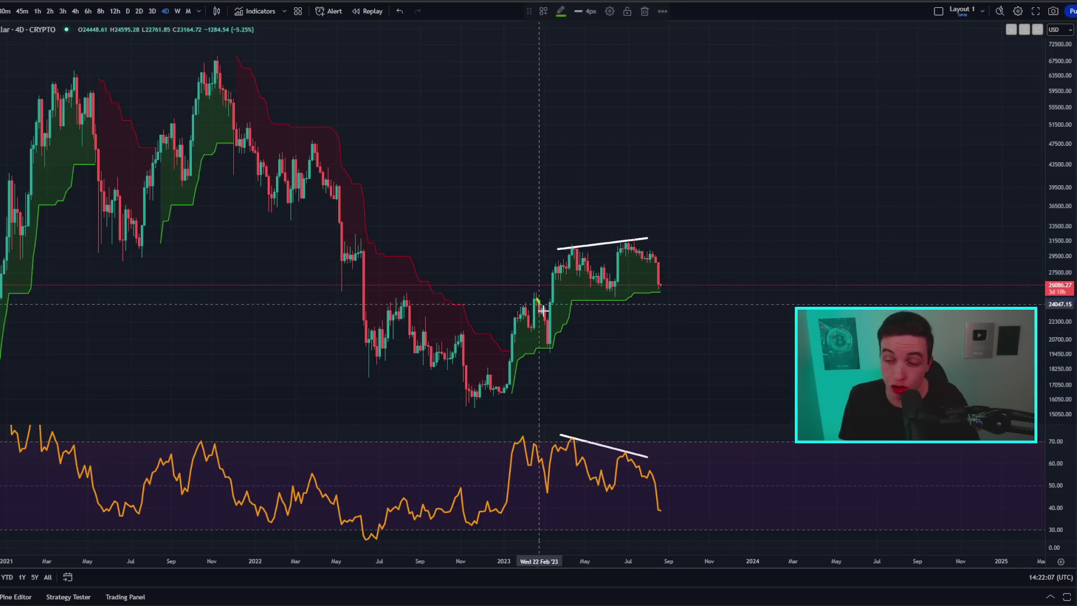
Trace the latest drop and the rally from the late-2022 low, and circle the latest candles at the green trend line, clearing the strokes
drag(640, 249, 670, 288)
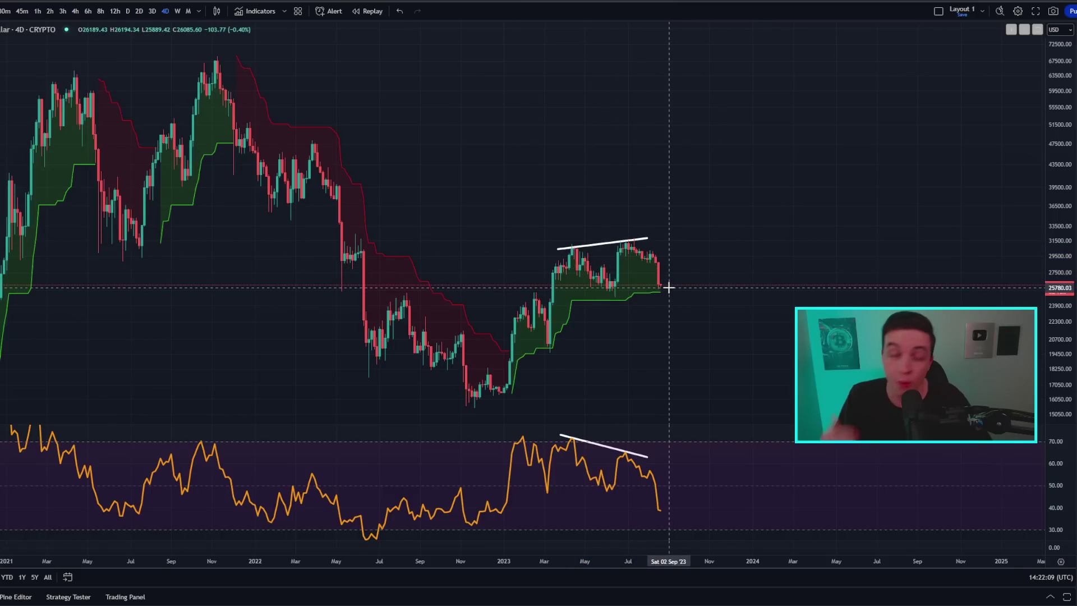
mouse_move(475, 386)
mouse_down()
mouse_move(551, 336)
mouse_move(654, 242)
mouse_up()
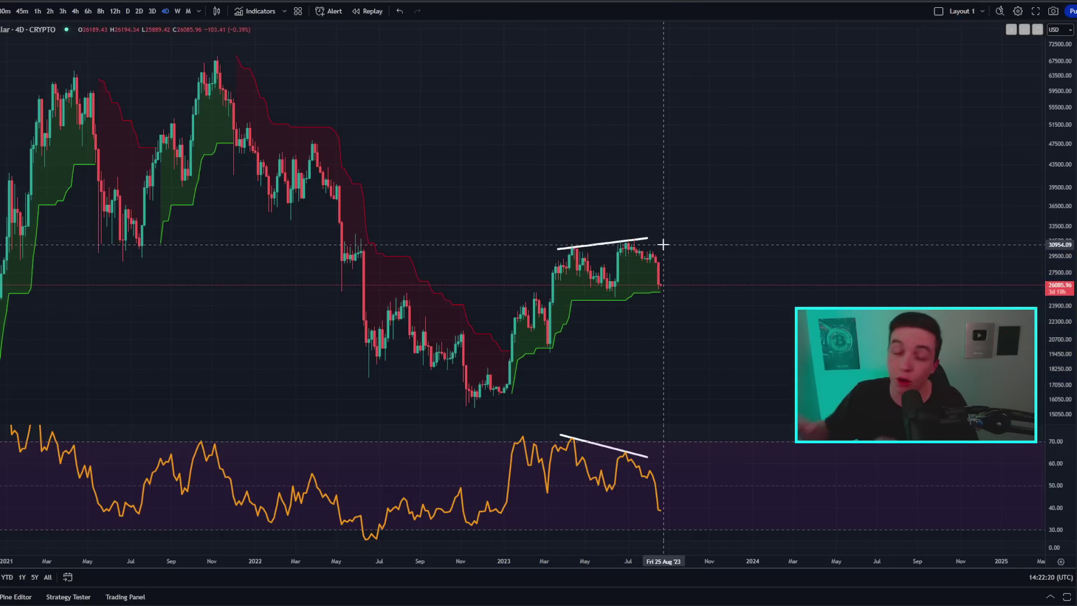
mouse_move(663, 277)
mouse_down()
mouse_move(650, 281)
mouse_move(674, 285)
mouse_move(658, 278)
mouse_up()
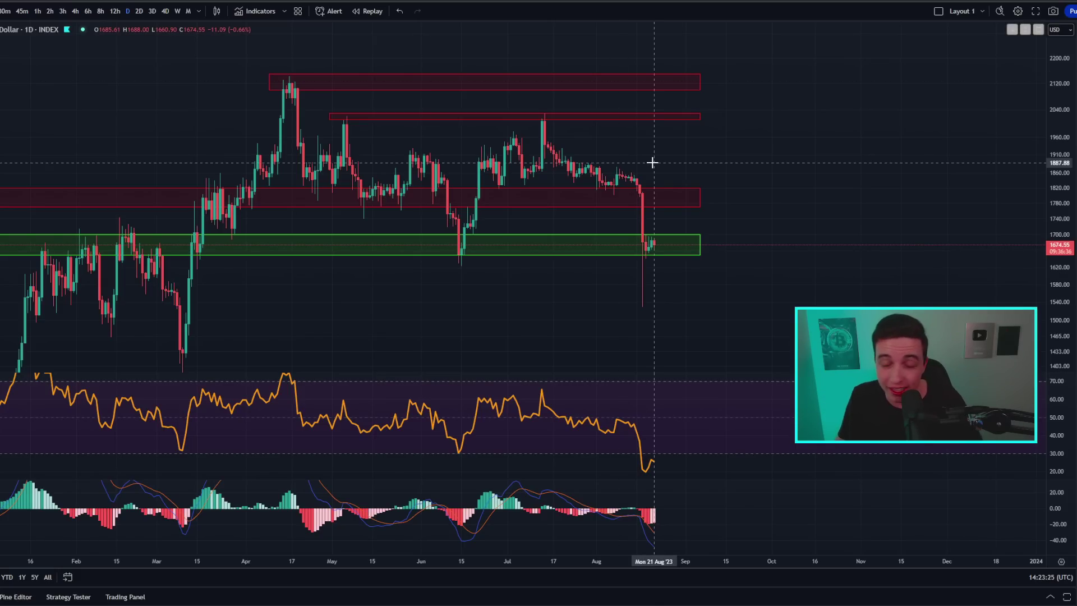
Circle the latest candles inside the green support zone on the daily INDEX chart several times, clearing each circle
drag(664, 233, 655, 252)
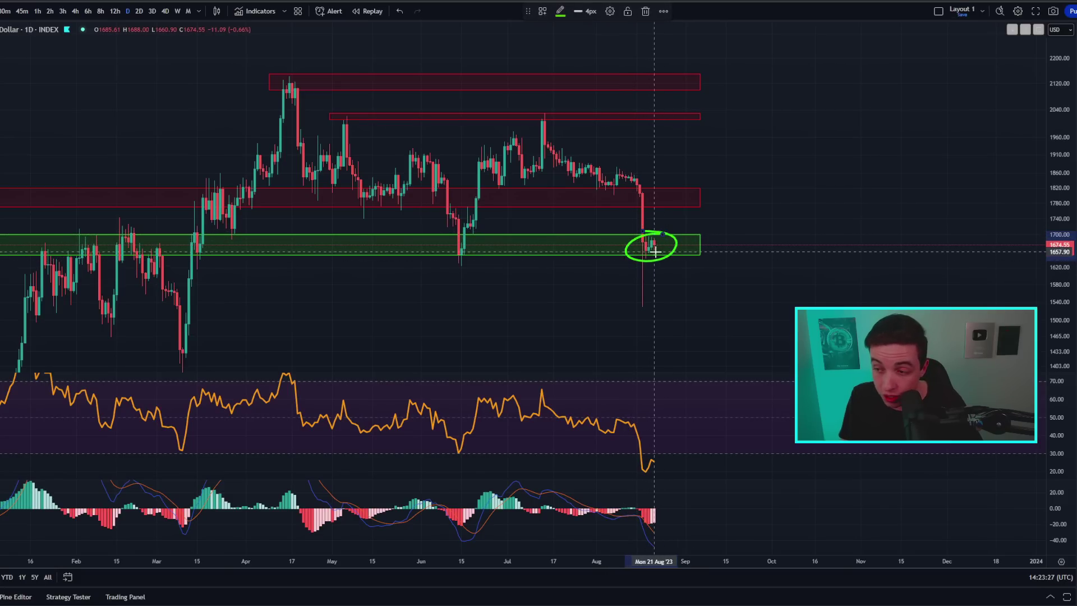
key(Delete)
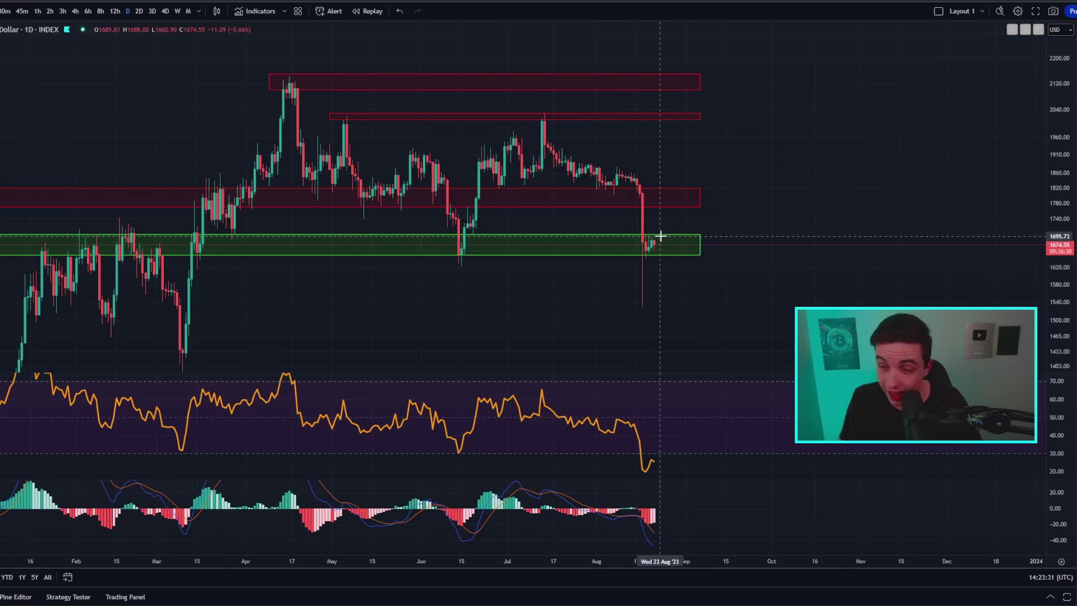
drag(661, 238, 666, 251)
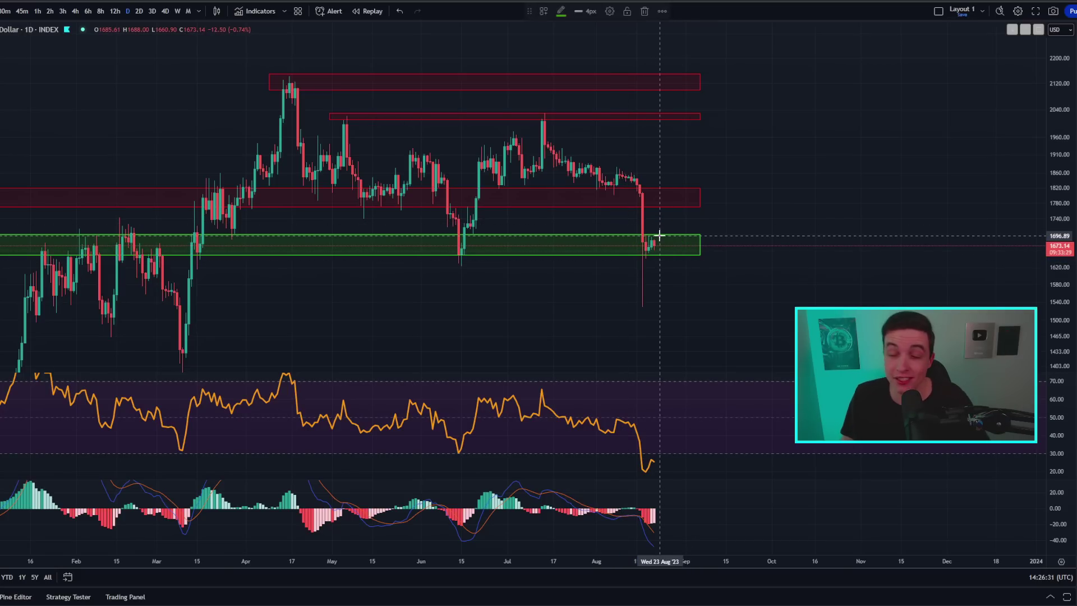
mouse_move(660, 236)
mouse_down()
mouse_move(674, 247)
mouse_move(651, 233)
mouse_up()
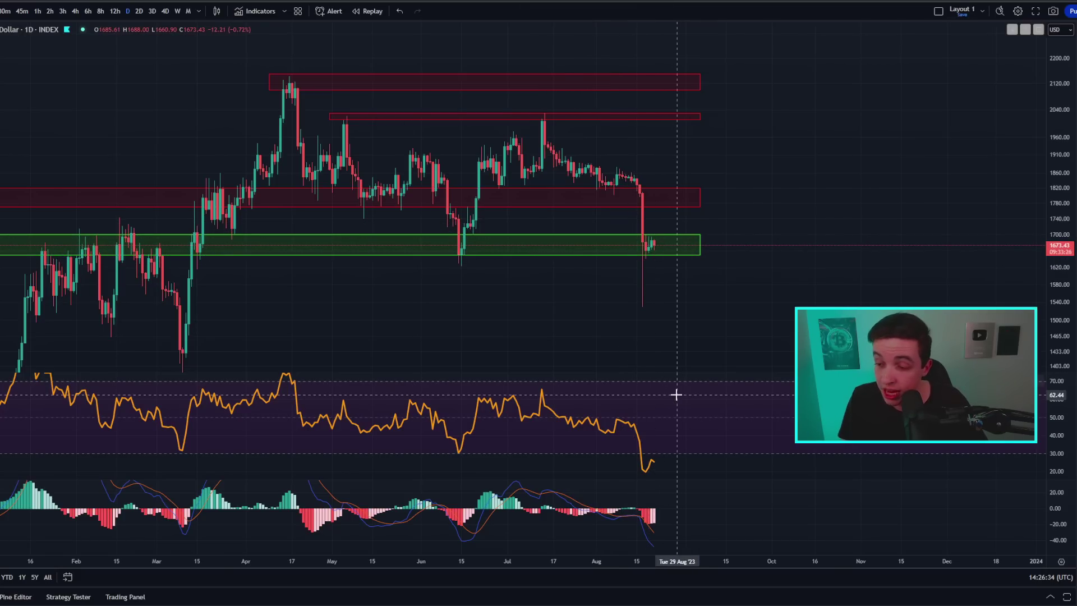
Circle the oversold RSI low and the latest candles in the green zone, deleting both marks
mouse_move(664, 452)
mouse_down()
mouse_move(634, 471)
mouse_move(665, 461)
mouse_move(651, 450)
mouse_up()
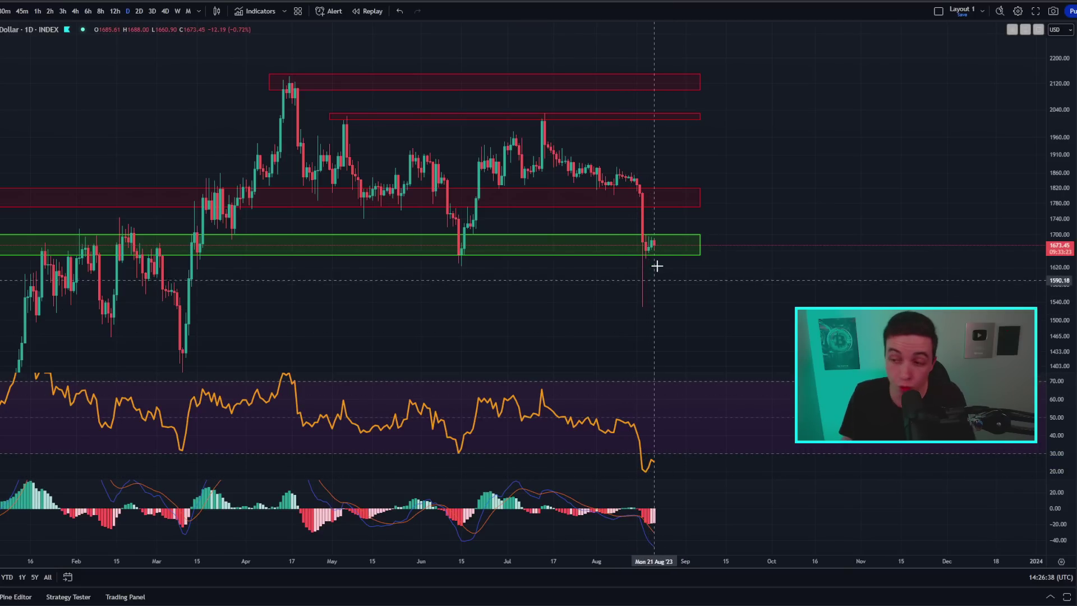
drag(660, 240, 667, 249)
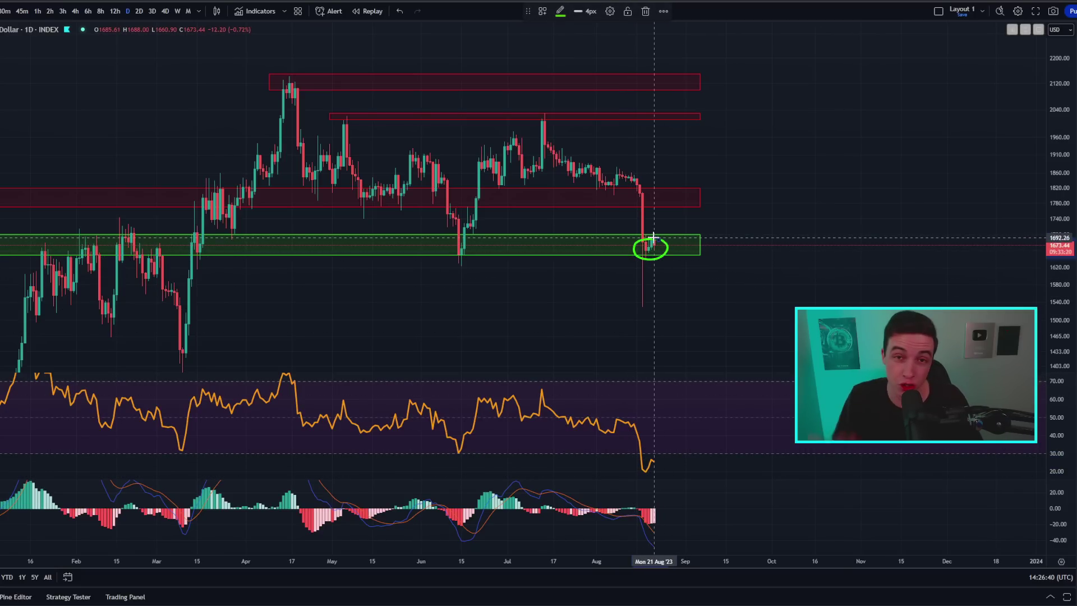
key(Delete)
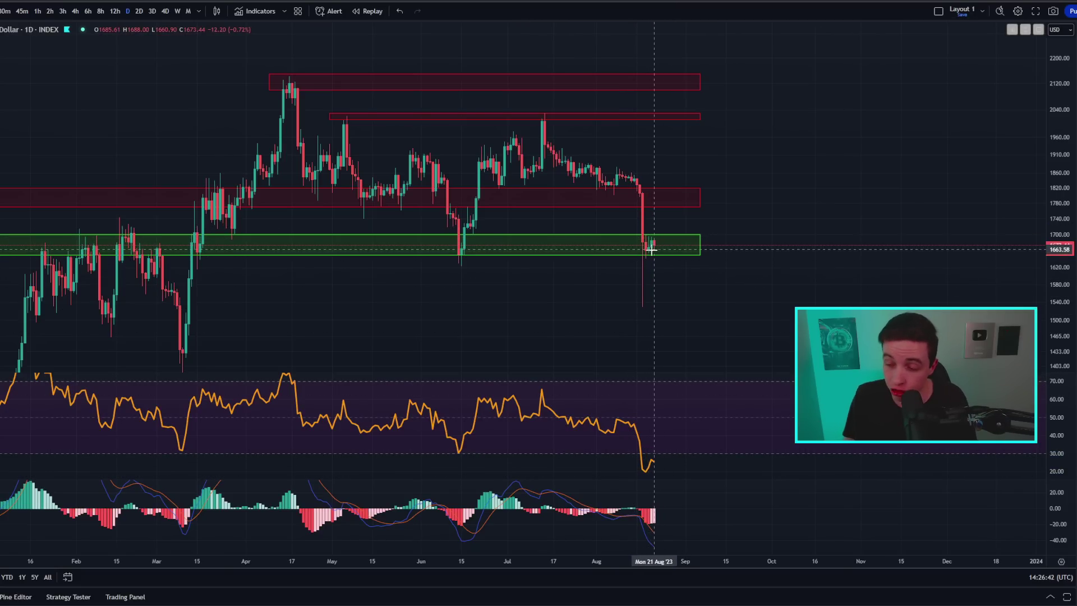
Trace the latest candles' sideways move and the July-to-August decline on price and RSI, clearing each stroke
drag(645, 245, 674, 244)
drag(542, 139, 666, 248)
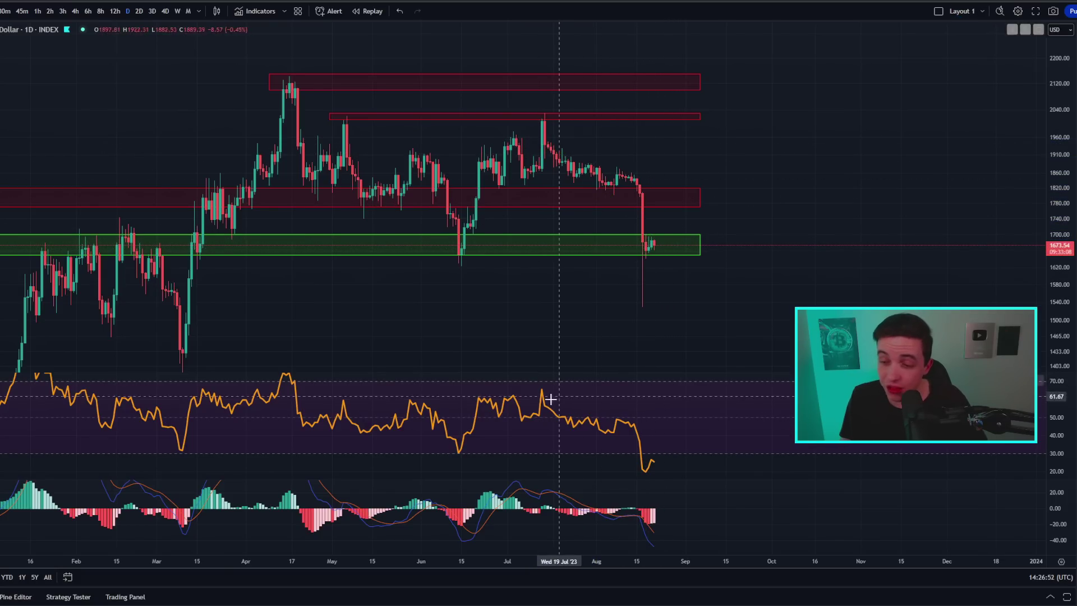
drag(598, 388, 656, 449)
drag(550, 144, 676, 257)
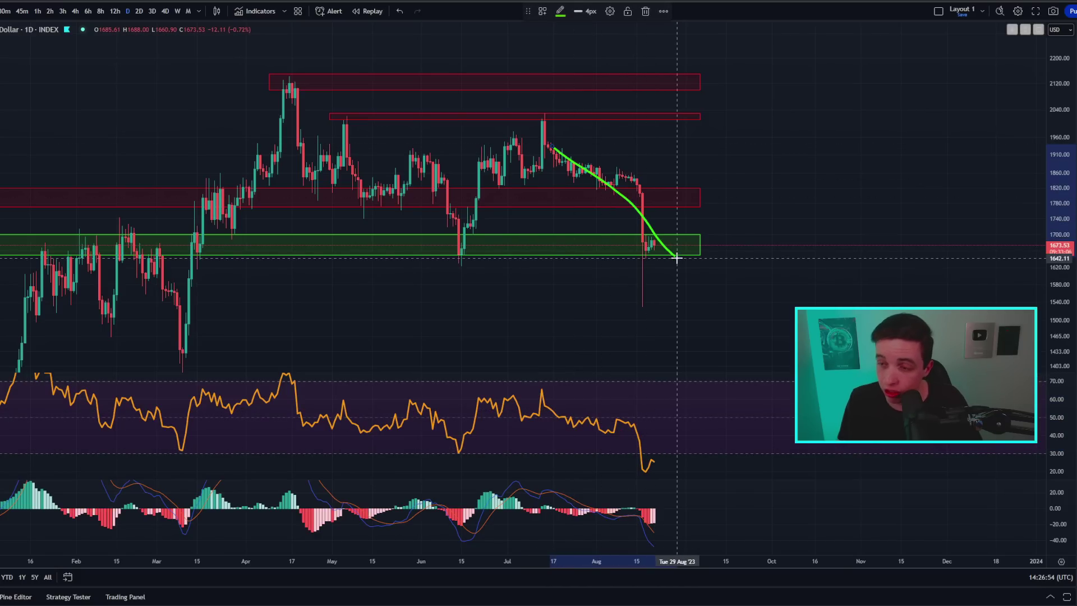
key(ctrl+z)
Redraw the falling curve from the July high toward the green support zone several times, removing each stroke
mouse_move(548, 125)
mouse_down()
mouse_move(638, 174)
mouse_move(656, 217)
mouse_move(578, 152)
mouse_move(666, 210)
mouse_up()
key(ctrl+z)
key(Delete)
drag(542, 166, 659, 256)
key(Delete)
mouse_move(551, 135)
mouse_down()
mouse_move(652, 181)
mouse_move(654, 241)
mouse_move(572, 159)
mouse_move(680, 259)
mouse_up()
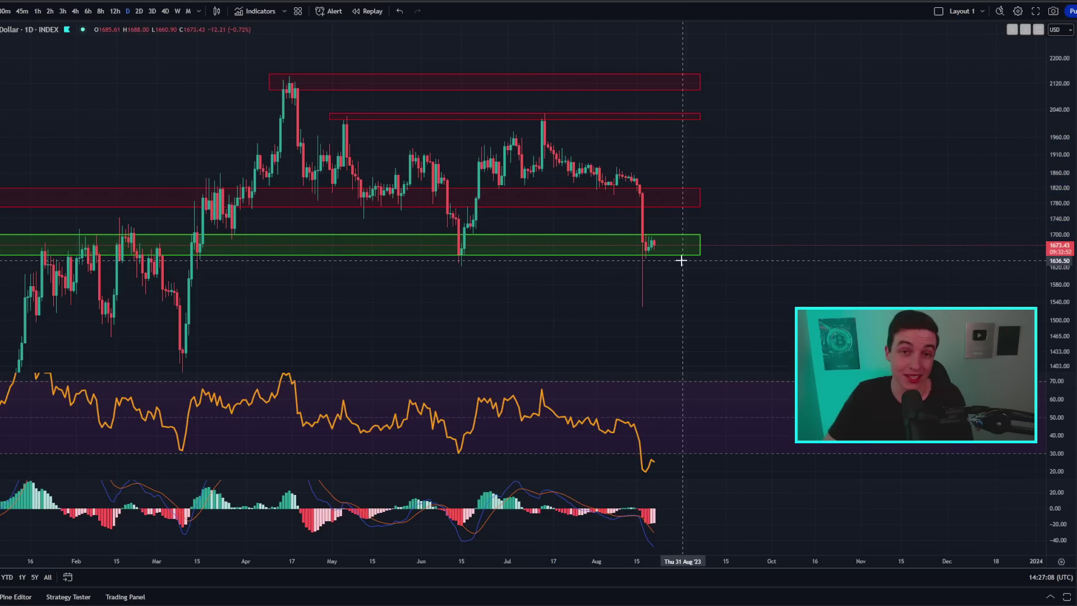
Mark the latest MACD bars and candles, and draw a falling curve from the July high to about 1,675 in the green zone
mouse_move(542, 147)
mouse_down()
mouse_move(644, 187)
mouse_move(699, 261)
mouse_up()
mouse_move(665, 506)
mouse_down()
mouse_move(652, 501)
mouse_move(666, 533)
mouse_up()
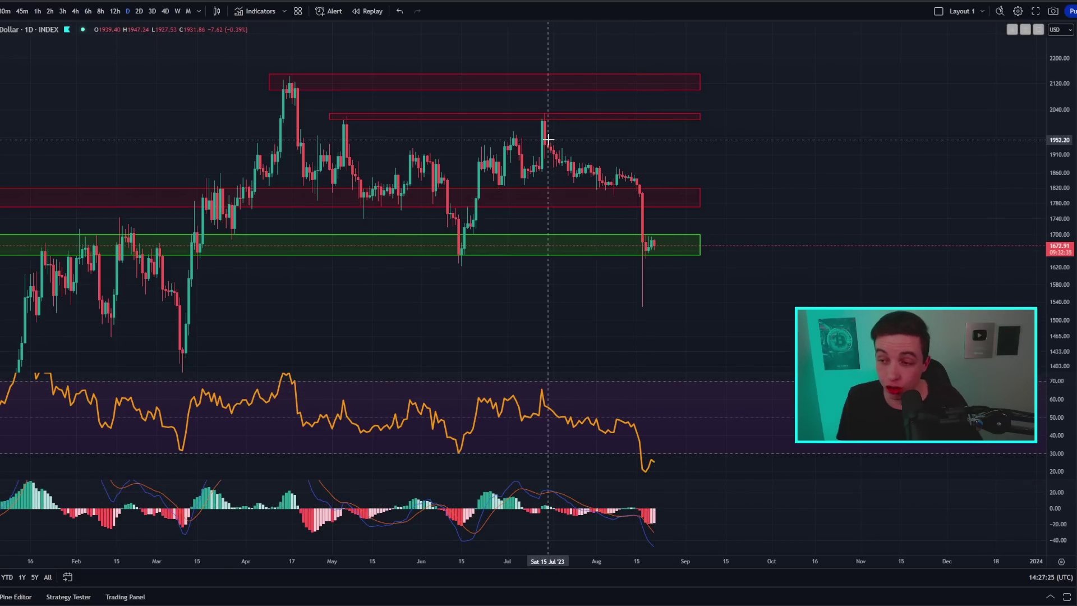
mouse_move(553, 140)
mouse_down()
mouse_move(624, 178)
mouse_move(653, 247)
mouse_move(634, 245)
mouse_move(643, 247)
mouse_up()
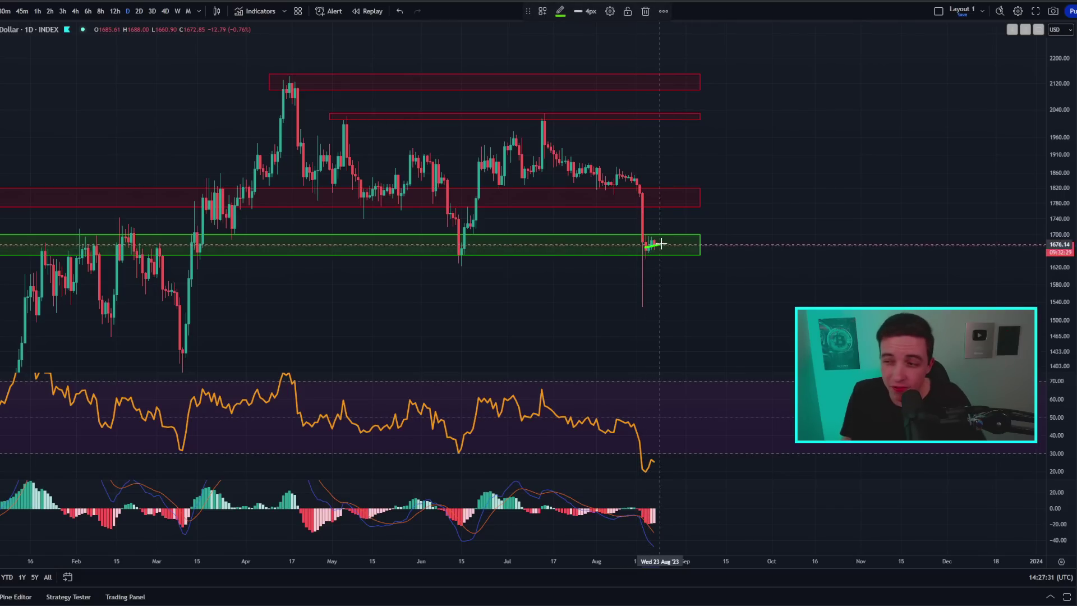
drag(544, 146, 678, 244)
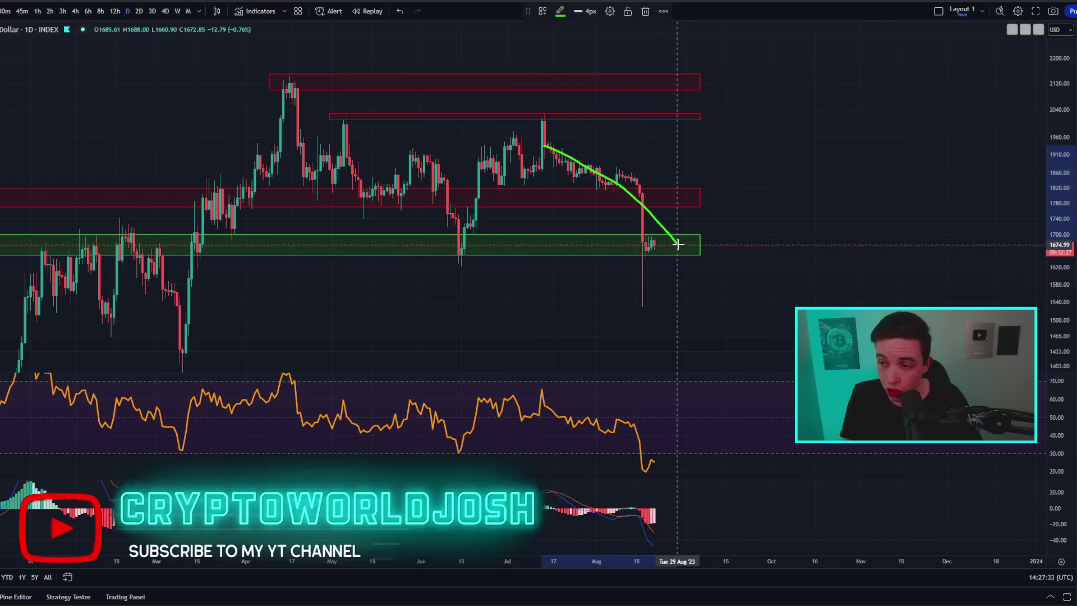
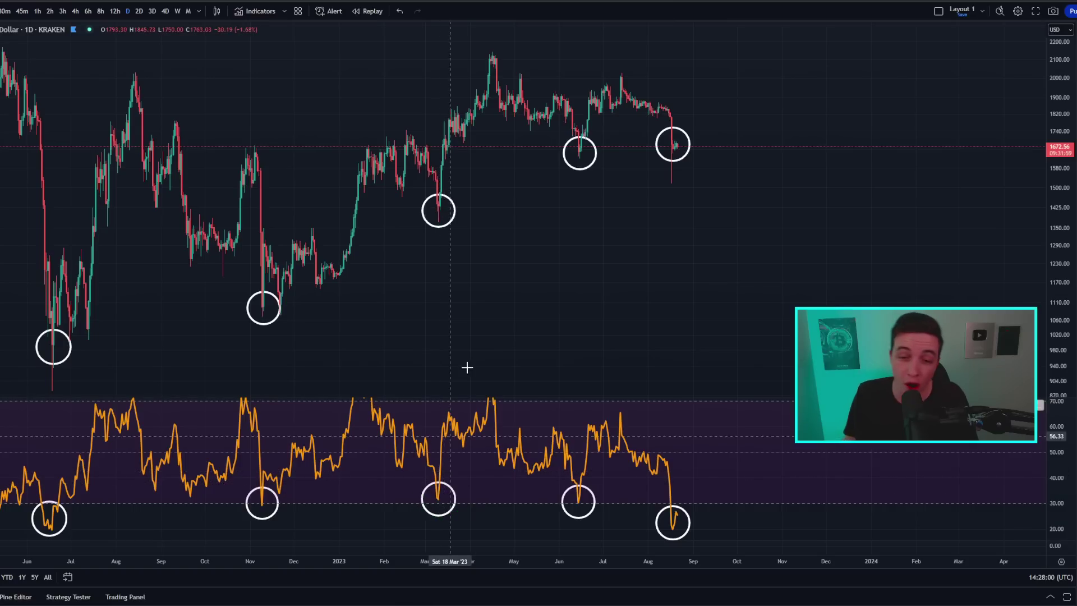
Circle the August price low and the earlier circled price lows from June 2022 to June 2023, deleting each mark
mouse_move(714, 112)
mouse_down()
mouse_move(53, 373)
mouse_move(654, 116)
mouse_up()
key(Delete)
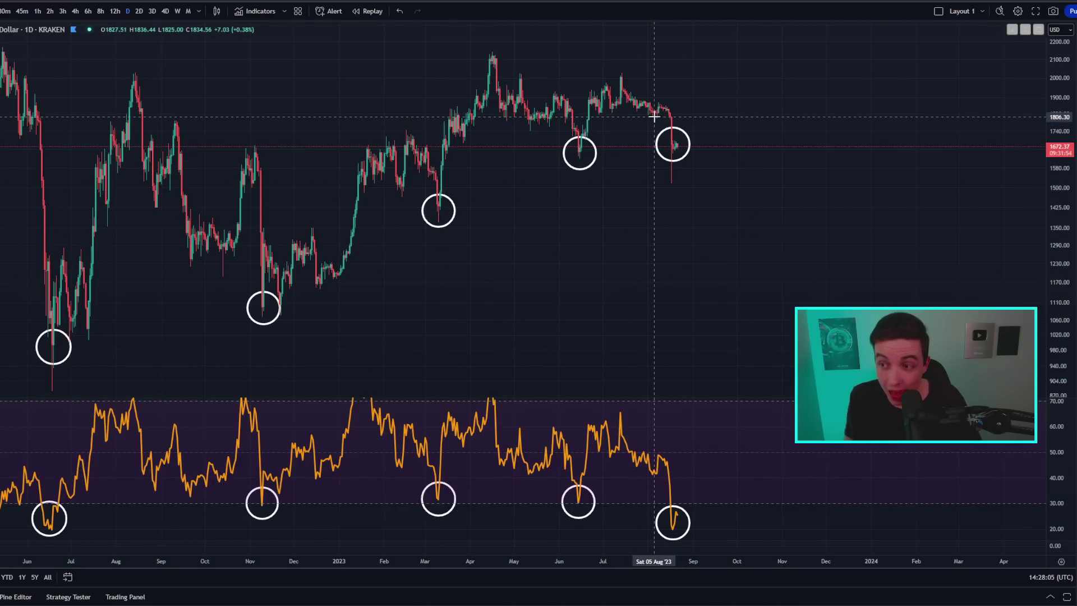
drag(69, 335, 67, 334)
key(Delete)
mouse_move(289, 290)
mouse_down()
mouse_move(243, 328)
mouse_move(290, 298)
mouse_up()
key(Delete)
drag(447, 196, 462, 205)
key(Delete)
drag(589, 135, 594, 134)
key(Delete)
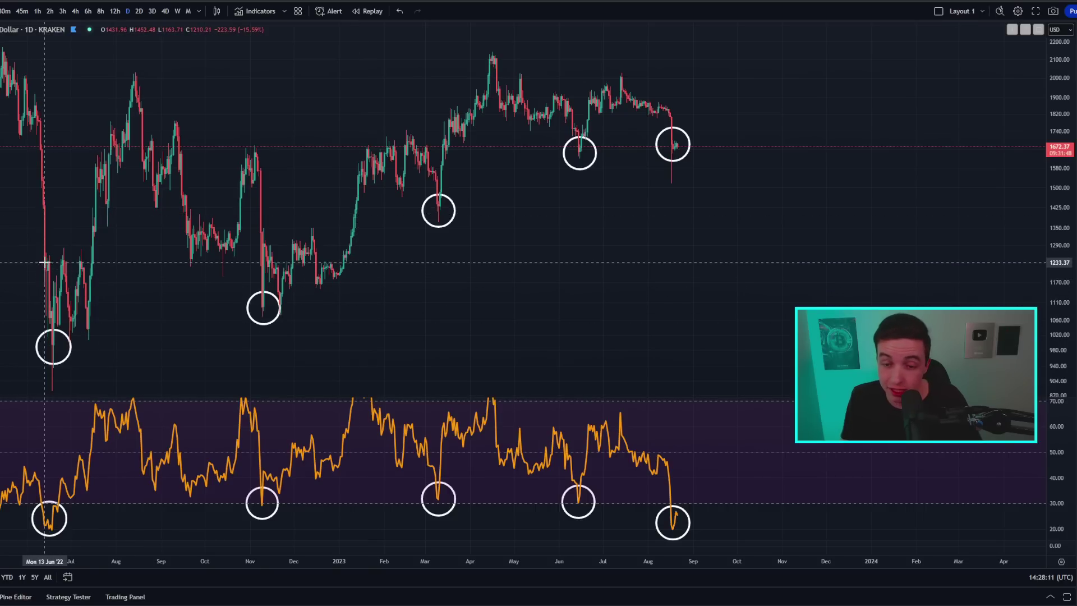
Trace the price moves following the June 2022, November 2022, March 2023 and June 2023 lows, clearing the strokes
drag(44, 261, 106, 252)
drag(272, 251, 337, 245)
drag(438, 187, 465, 149)
drag(572, 139, 611, 97)
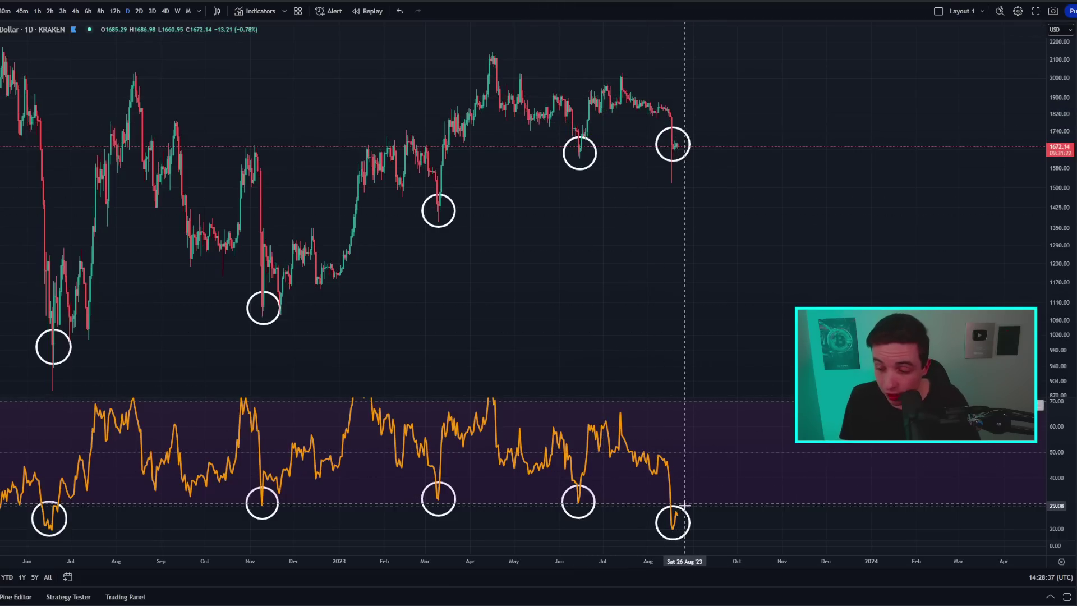
Circle the August RSI low, mark the latest price drop, and sketch upward moves from both lows, clearing each stroke
mouse_move(685, 505)
mouse_down()
mouse_move(657, 521)
mouse_move(674, 540)
mouse_move(679, 505)
mouse_up()
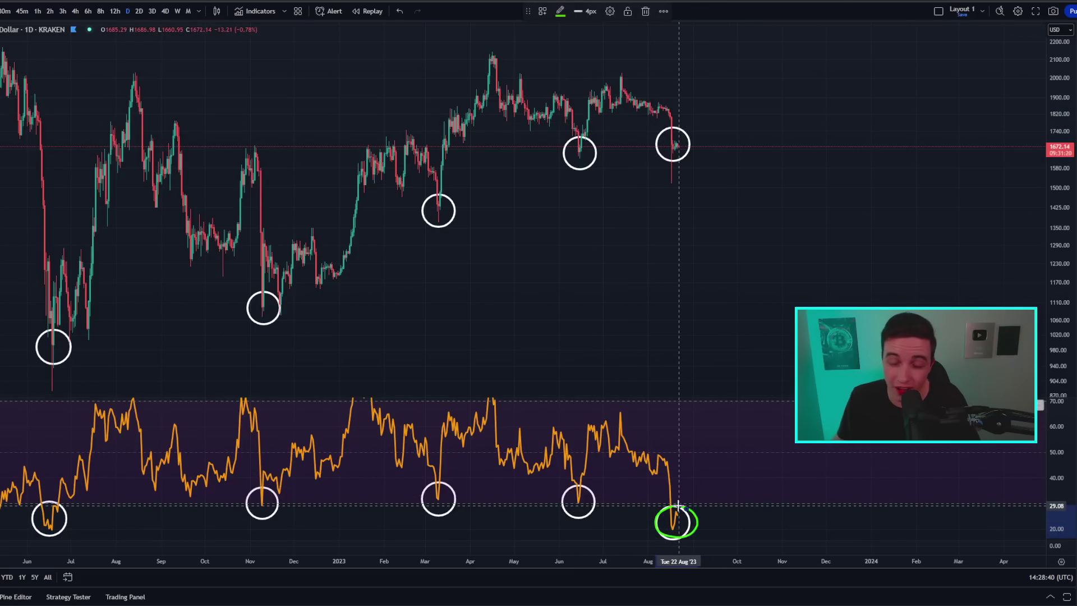
drag(671, 110, 676, 159)
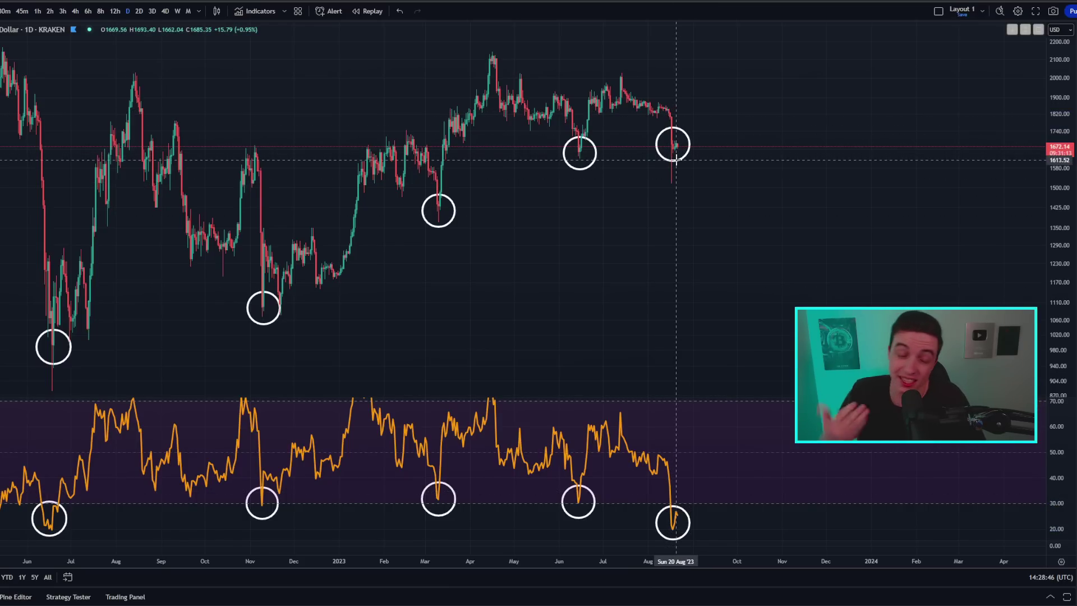
drag(675, 517, 717, 484)
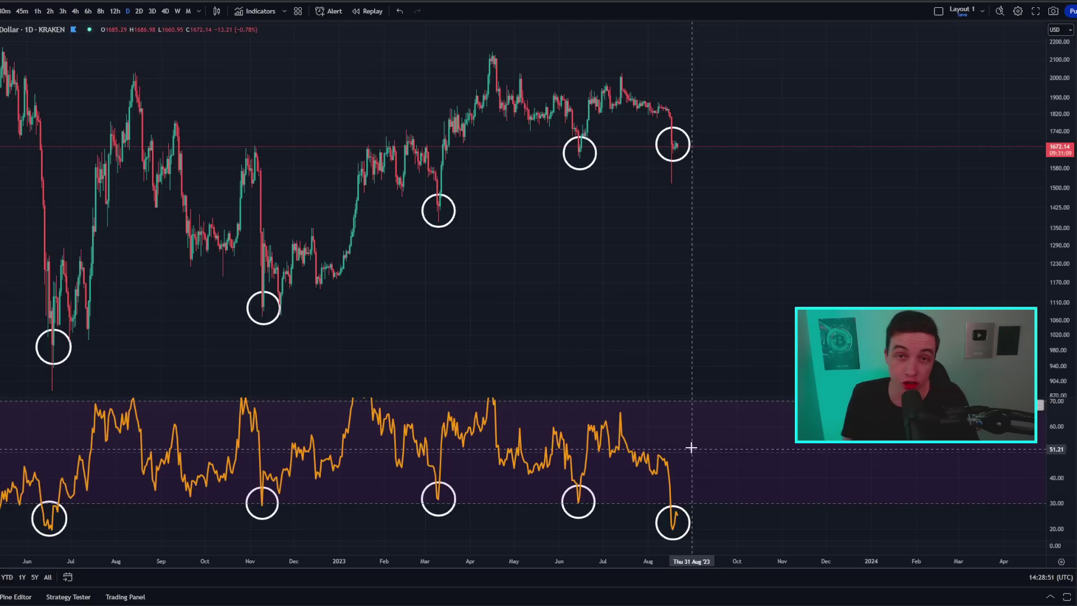
mouse_move(676, 145)
mouse_down()
mouse_move(721, 146)
mouse_move(710, 137)
mouse_move(721, 125)
mouse_up()
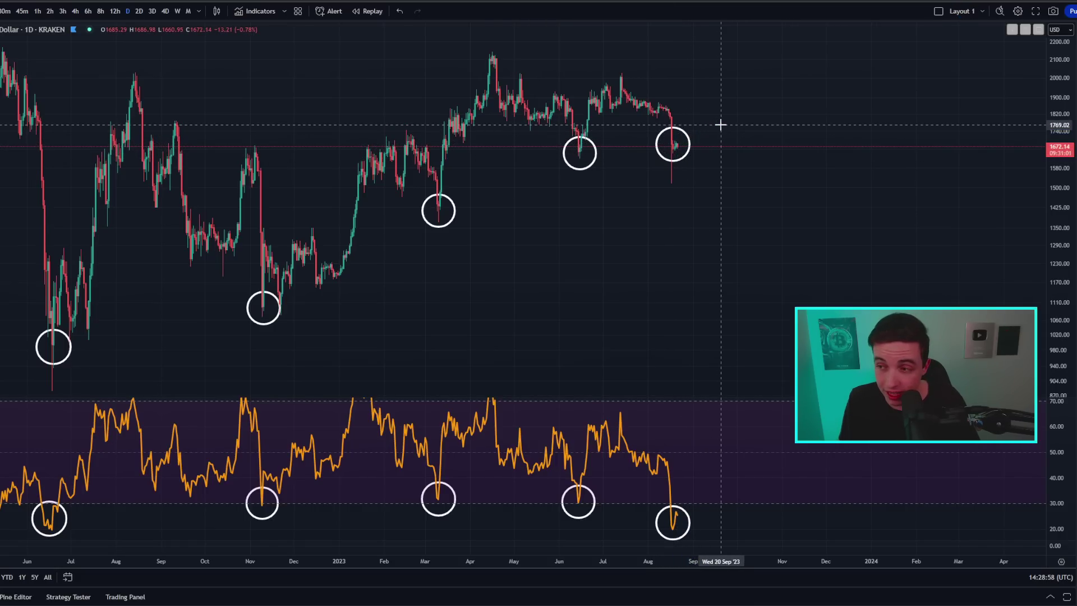
drag(675, 519, 715, 479)
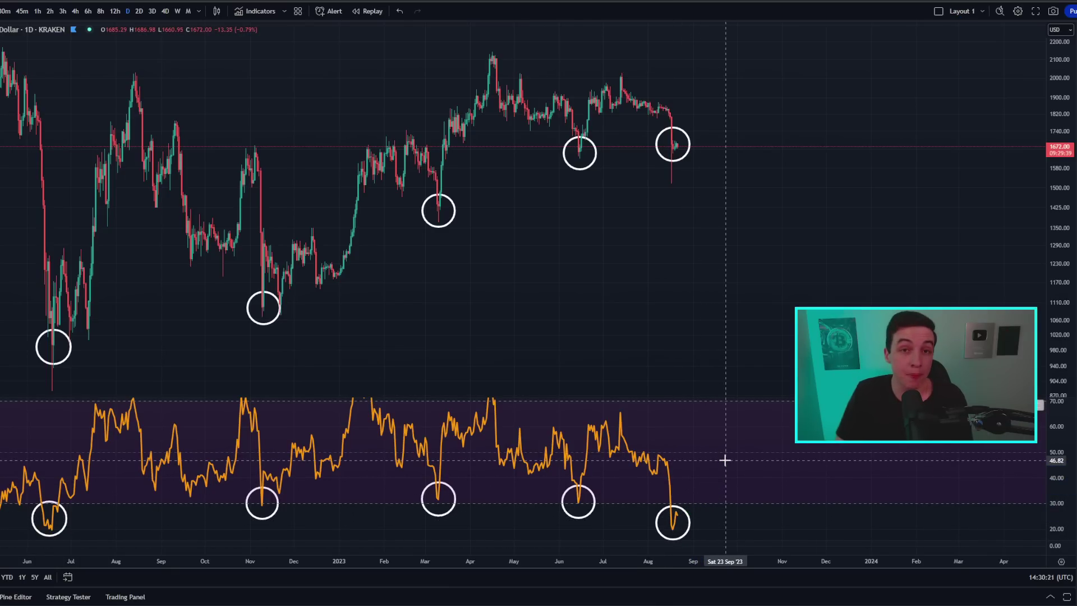
Recircle the August RSI low and sketch possible price and RSI paths from the latest values into autumn, clearing each stroke
mouse_move(676, 503)
mouse_down()
mouse_move(648, 525)
mouse_move(662, 505)
mouse_up()
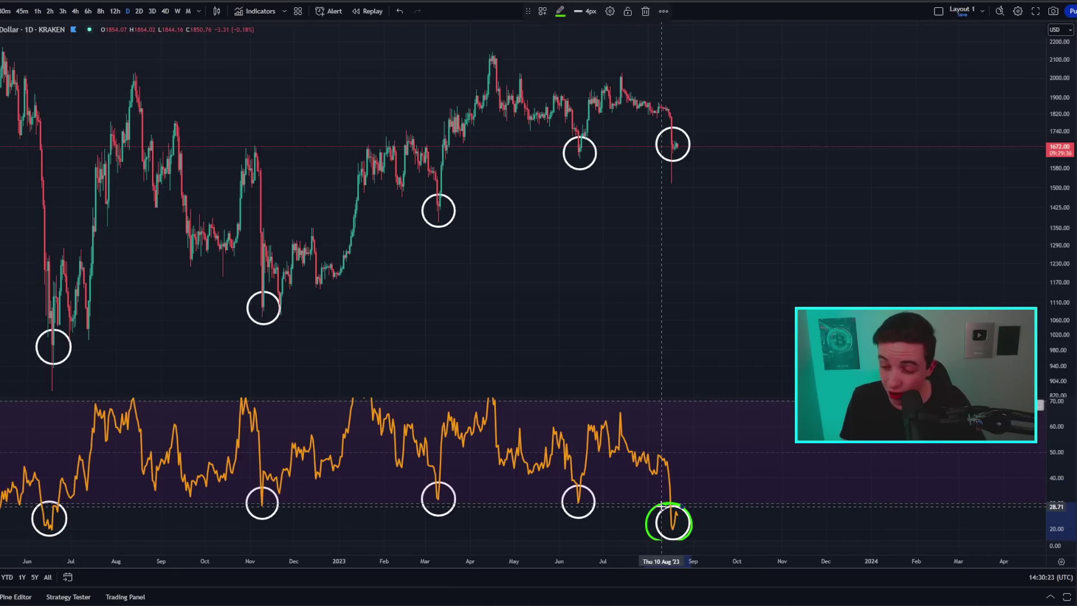
mouse_move(625, 85)
mouse_down()
mouse_move(665, 129)
mouse_move(699, 112)
mouse_move(714, 78)
mouse_up()
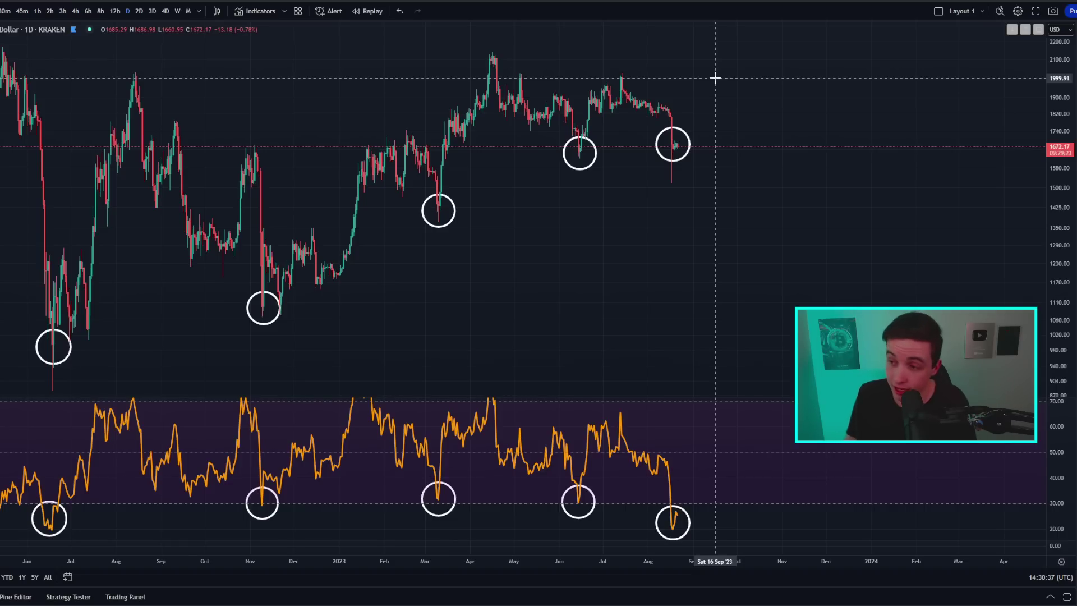
drag(674, 146, 711, 135)
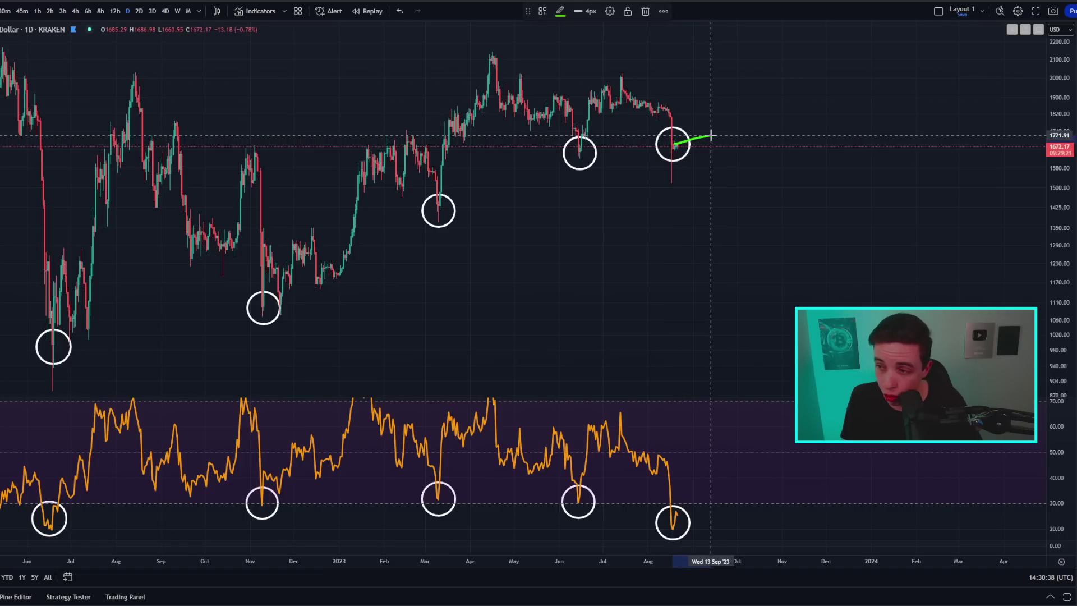
mouse_move(674, 145)
mouse_down()
mouse_move(721, 137)
mouse_move(740, 182)
mouse_up()
mouse_move(673, 523)
mouse_down()
mouse_move(708, 476)
mouse_move(754, 507)
mouse_up()
drag(682, 148, 774, 187)
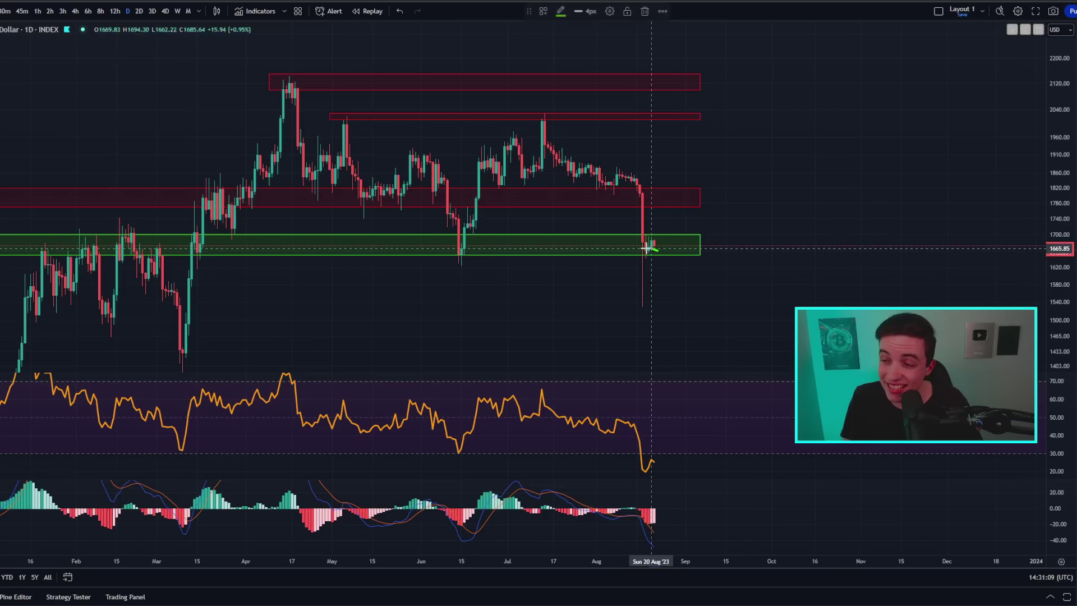
On the Bitstamp Ethereum chart, mark the green support, the 1,515 white line and the drop to the orange zone, clearing the marks
mouse_move(646, 248)
mouse_down()
mouse_move(637, 262)
mouse_move(656, 249)
mouse_move(653, 237)
mouse_move(685, 241)
mouse_move(654, 243)
mouse_up()
key(Delete)
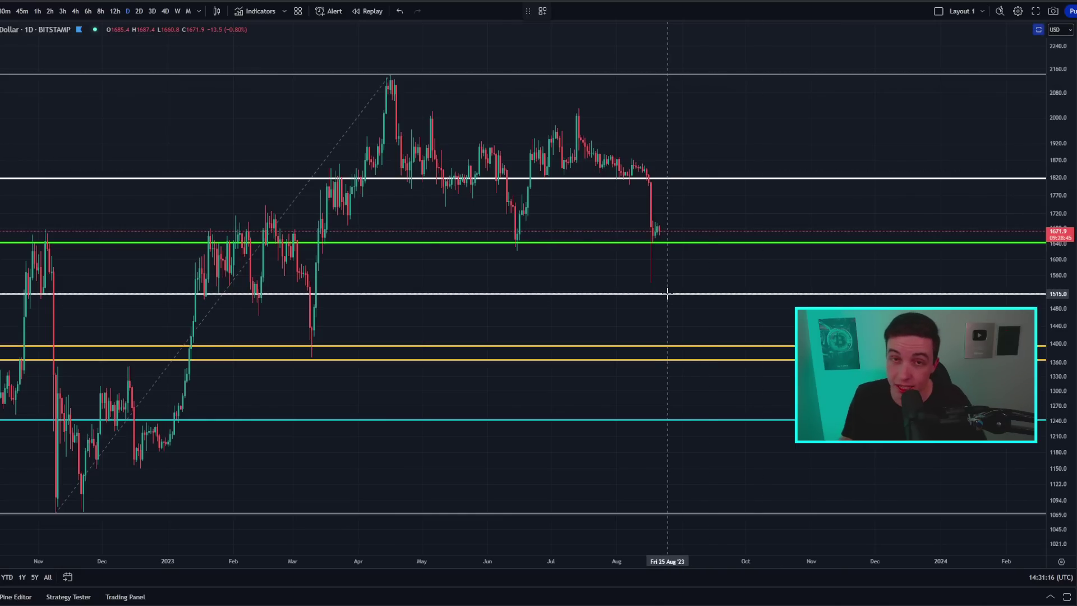
mouse_move(671, 287)
mouse_down()
mouse_move(668, 307)
mouse_move(665, 283)
mouse_up()
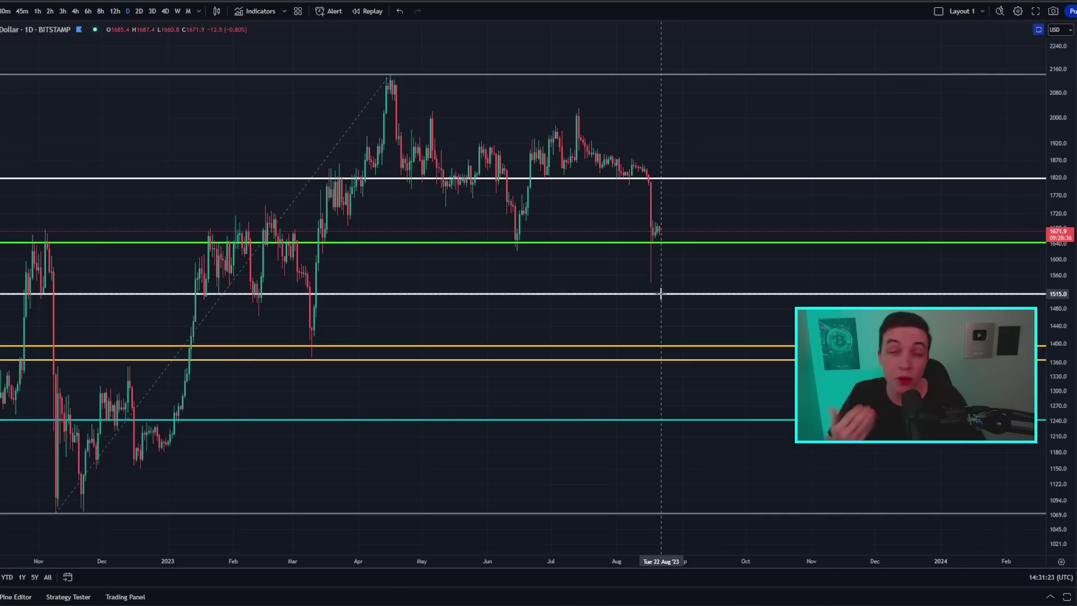
drag(659, 282, 658, 359)
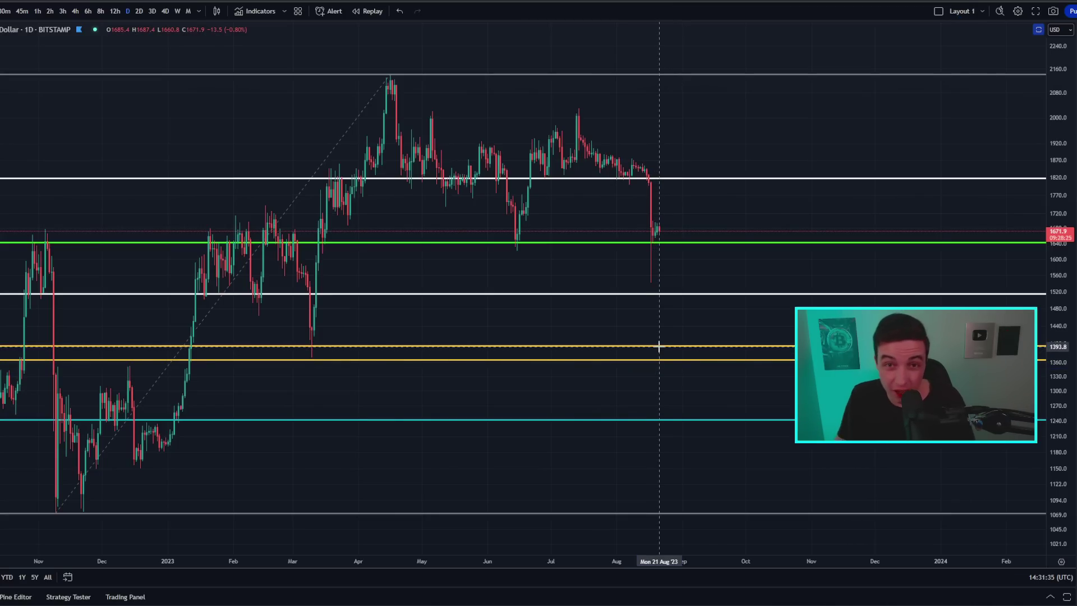
Sketch a falling curve from the latest candles through the green support to about 1,587 several times, clearing each stroke
mouse_move(657, 230)
mouse_down()
mouse_move(686, 241)
mouse_move(693, 267)
mouse_up()
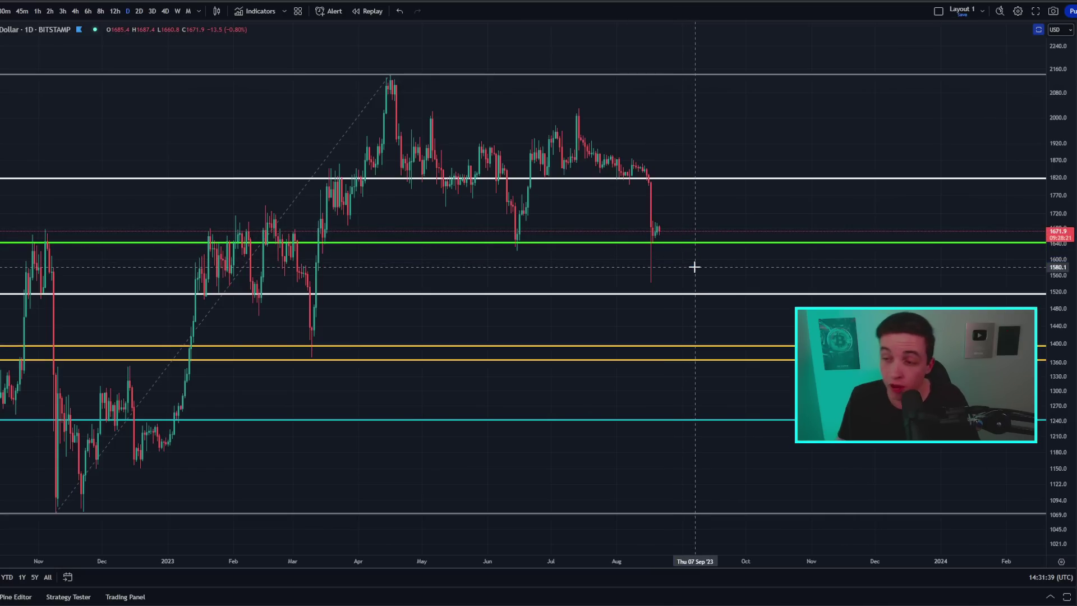
drag(657, 228, 697, 264)
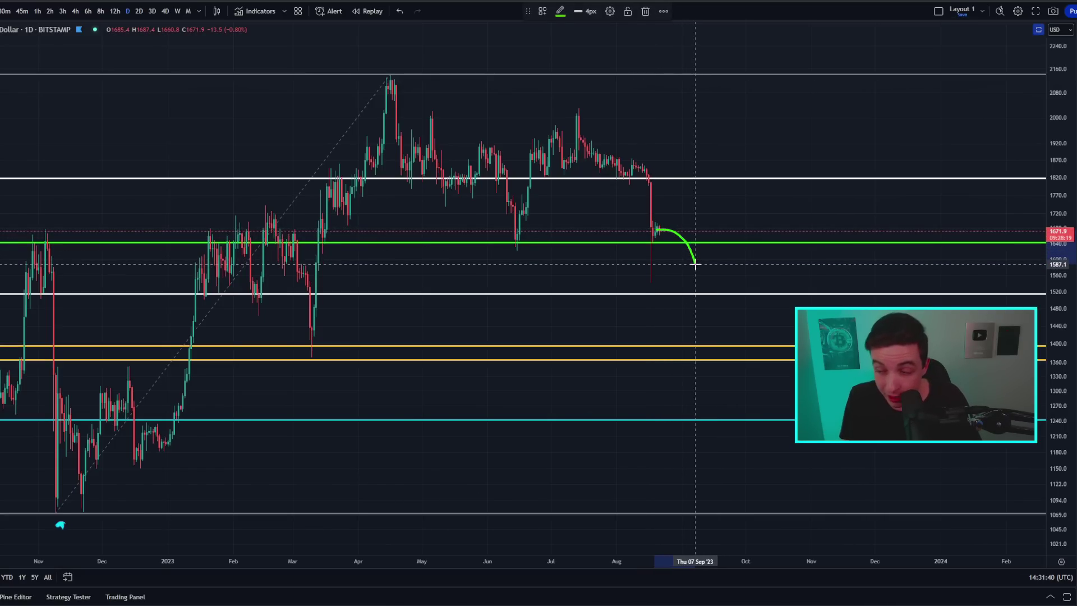
drag(655, 229, 693, 260)
Return to the Kraken Ethereum chart and sketch RSI and price moves from the August low, including dips to about 17 and 1,582
click(785, 2)
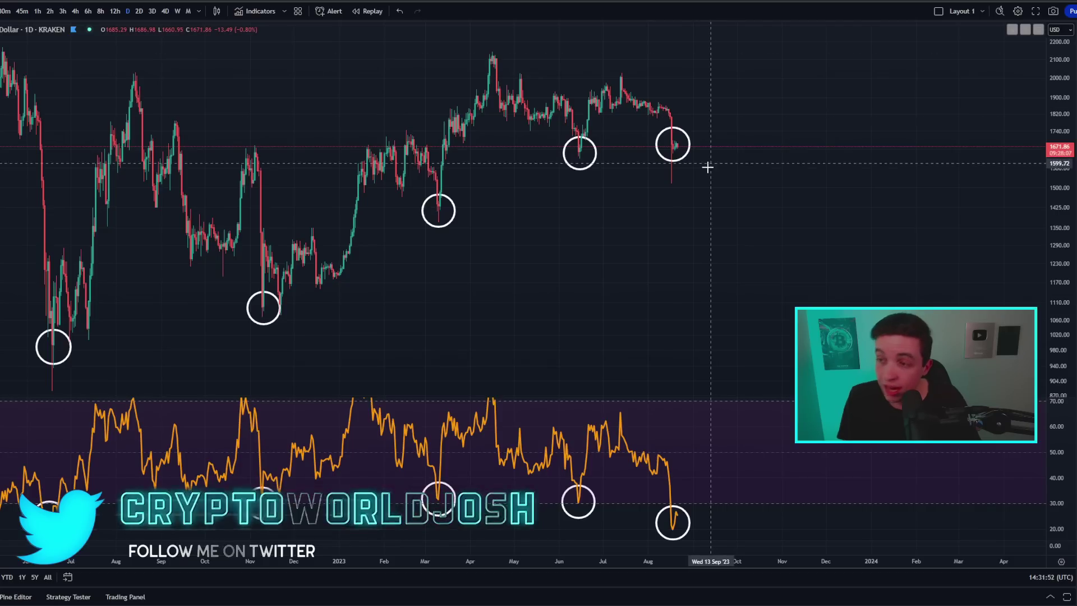
mouse_move(673, 525)
mouse_down()
mouse_move(683, 495)
mouse_move(728, 504)
mouse_up()
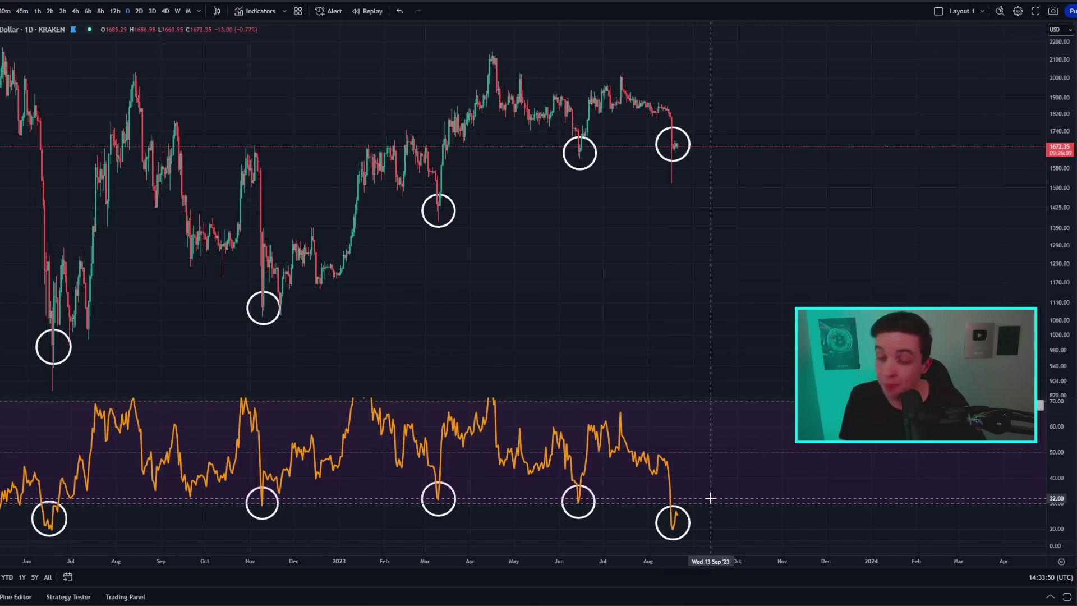
mouse_move(684, 511)
mouse_down()
mouse_move(658, 533)
mouse_move(676, 507)
mouse_move(705, 533)
mouse_up()
key(Delete)
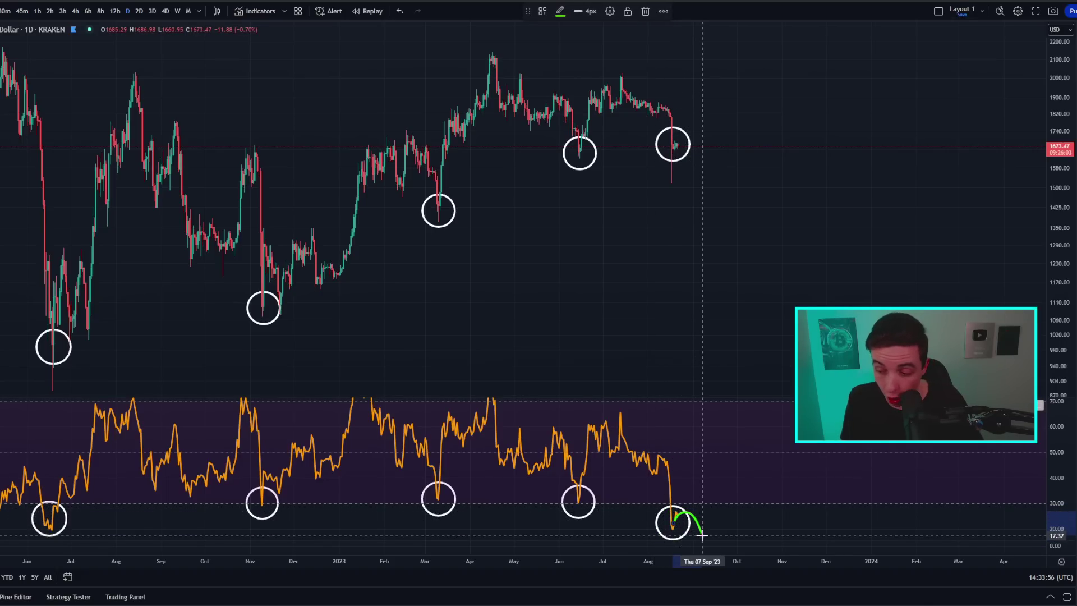
drag(673, 144, 702, 162)
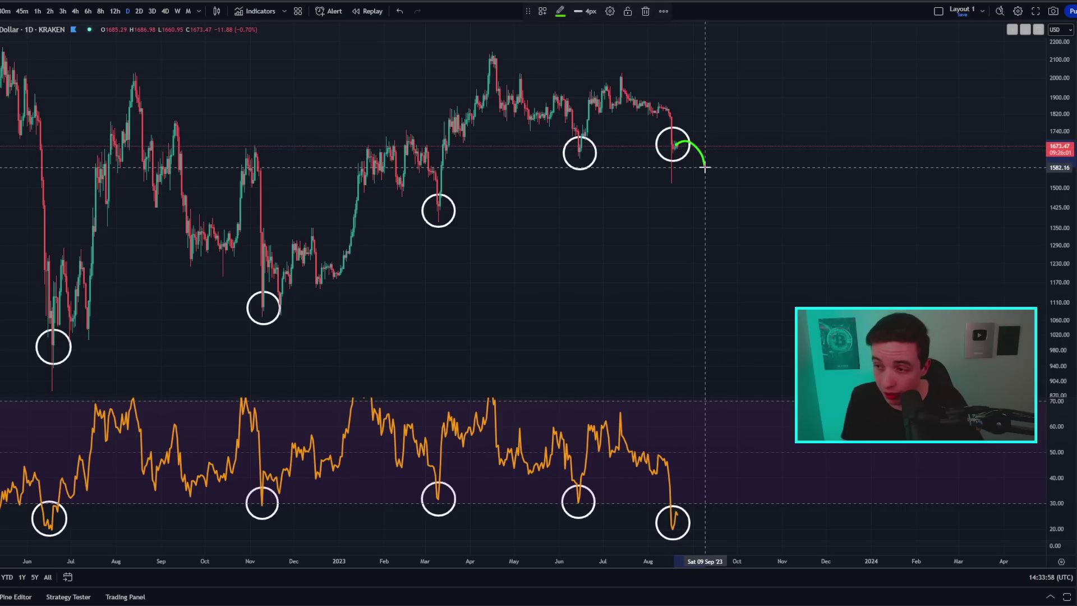
mouse_move(681, 505)
mouse_down()
mouse_move(656, 525)
mouse_move(676, 502)
mouse_up()
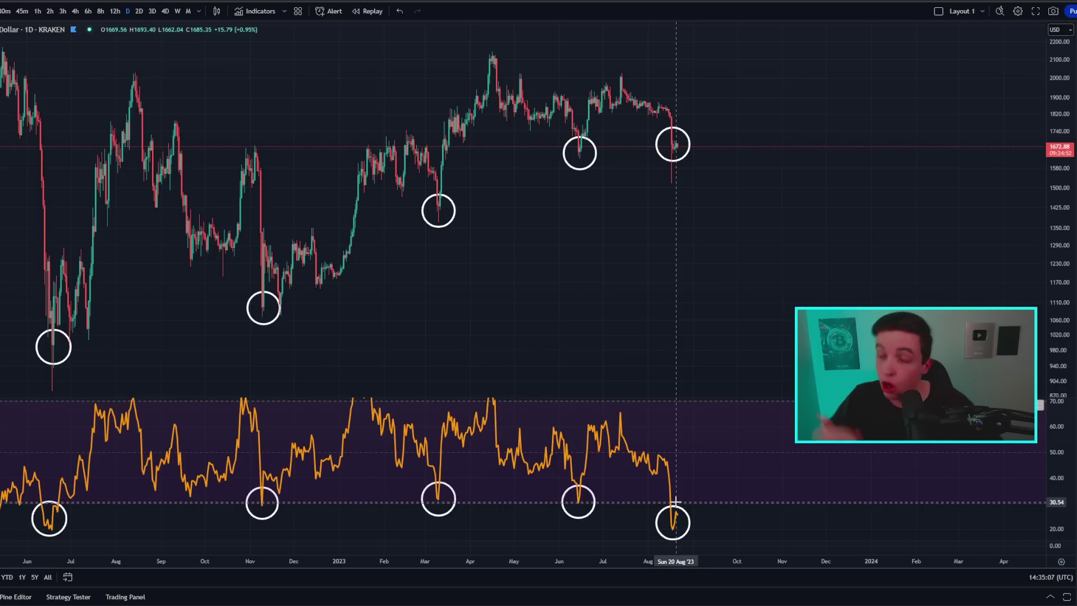
Trace the July-to-August price decline and the earlier price swings of January-February and April-July 2023, clearing the strokes
drag(606, 89, 698, 157)
drag(328, 212, 400, 187)
drag(499, 132, 608, 82)
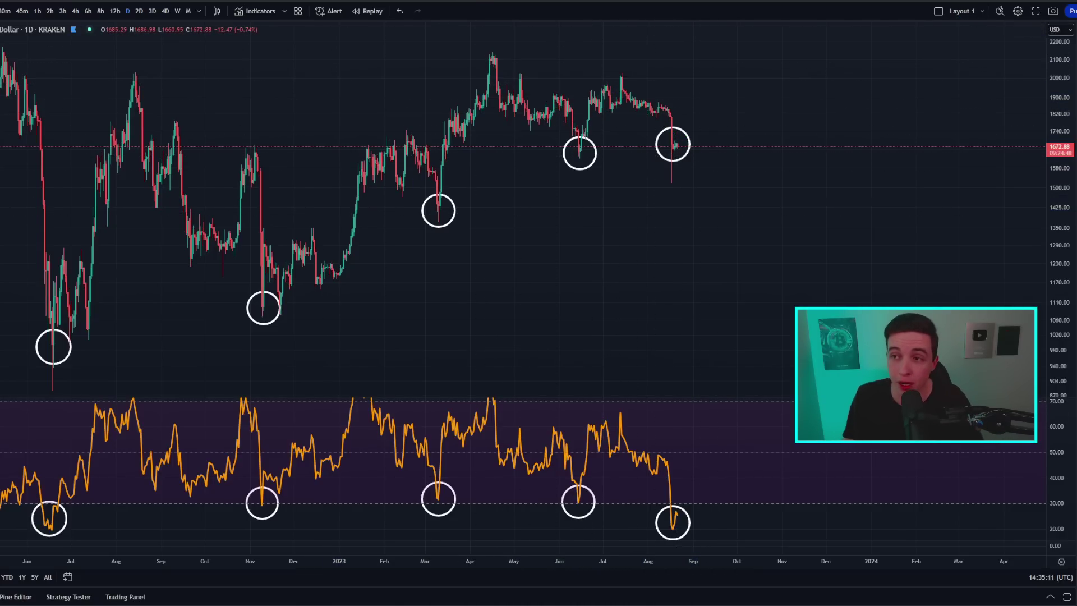
Switch to the two-hour Coinbase Bitcoin chart and draw a stroke across the sideways candles from 19 August onward
click(442, 2)
mouse_move(351, 221)
mouse_down()
mouse_move(385, 284)
mouse_move(703, 185)
mouse_up()
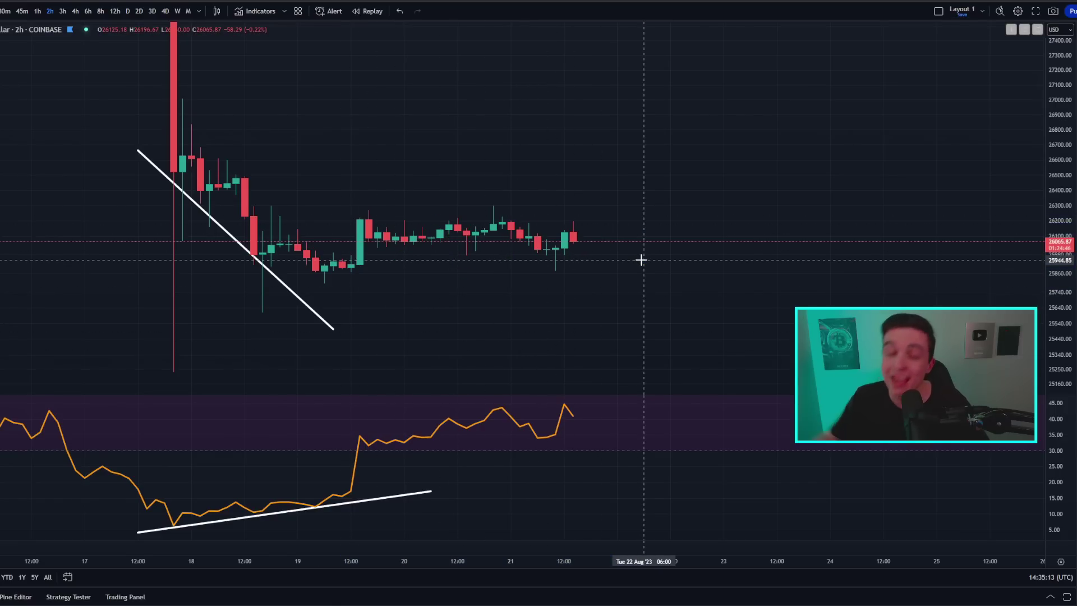